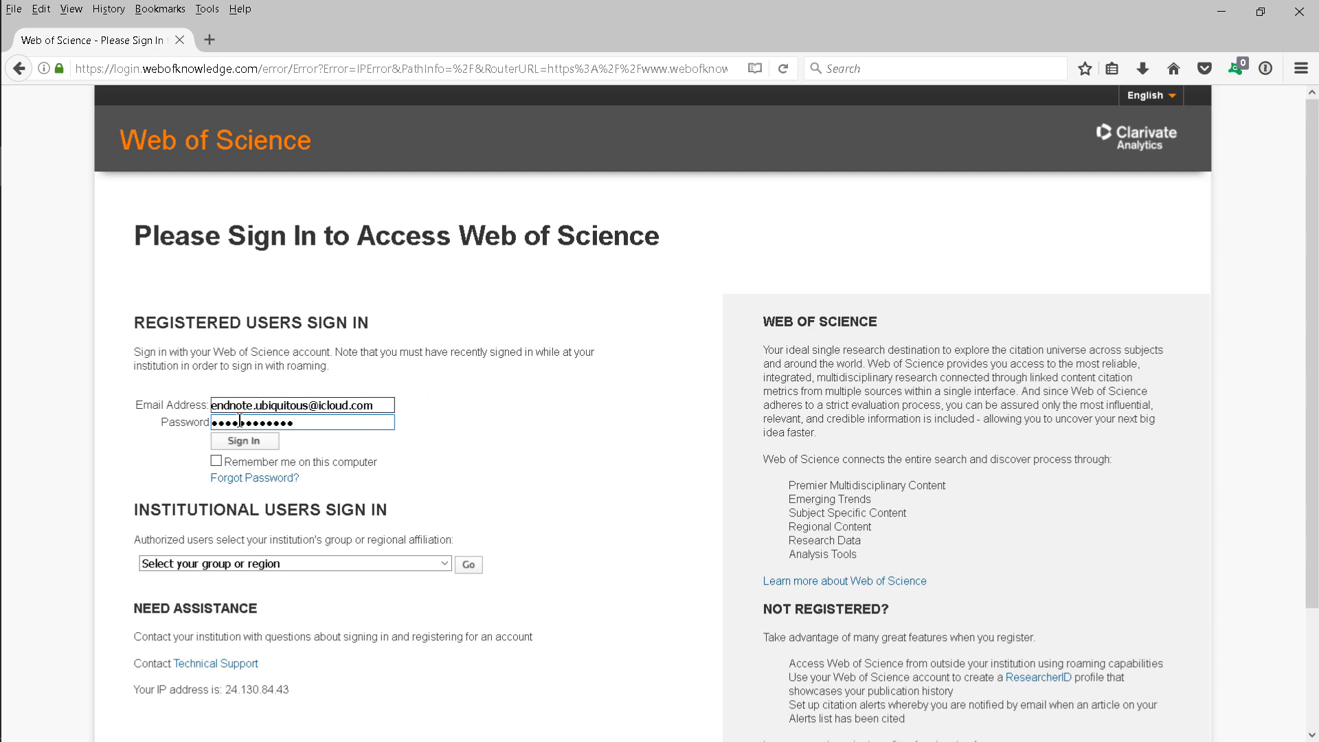
# Sign in to Web of Science with the entered account credentials and open its online EndNote library
pyautogui.click(232, 444)
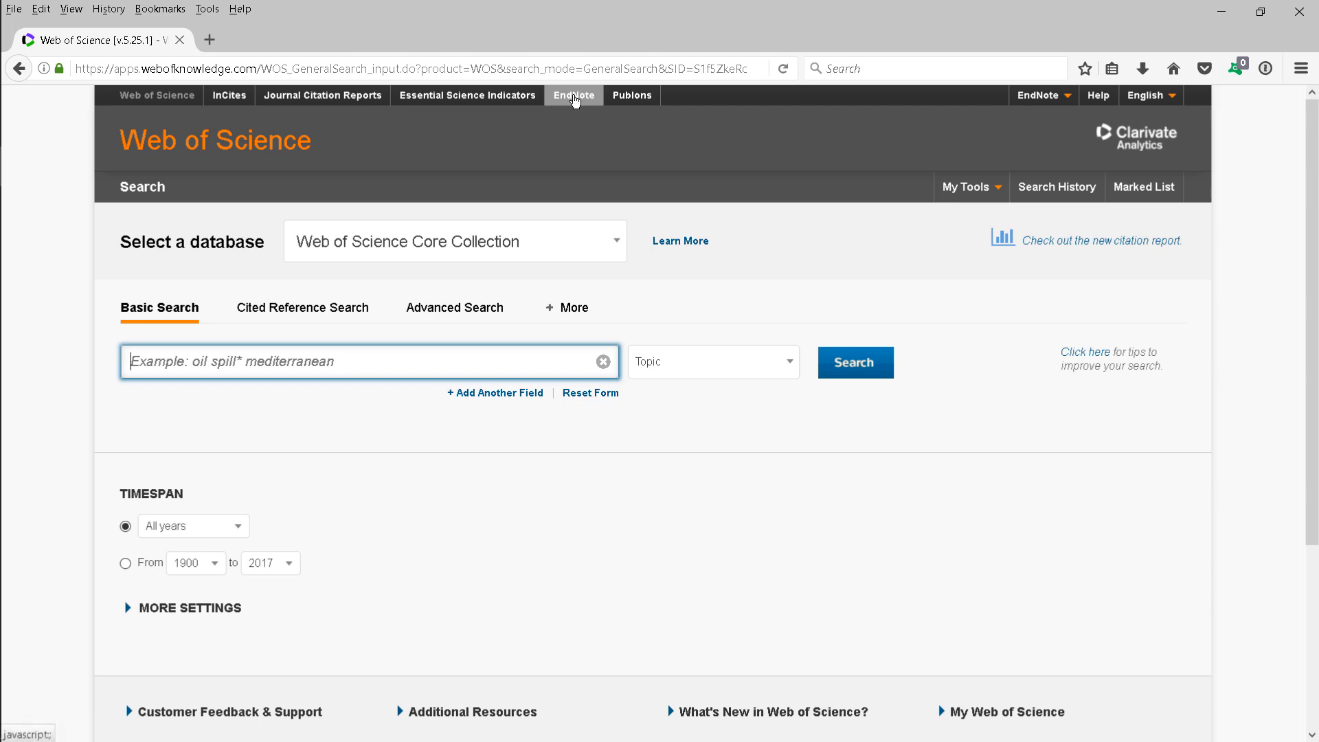
pyautogui.click(575, 98)
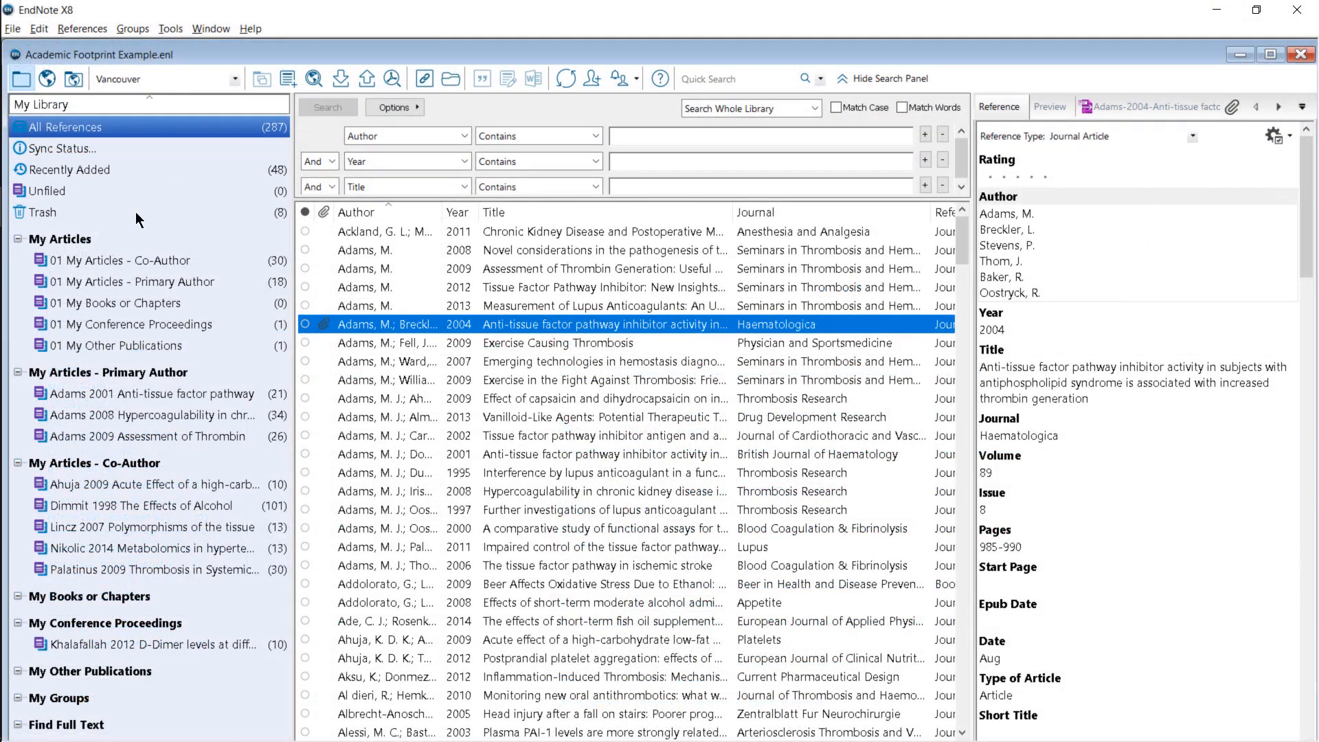
# In the EndNote X8 desktop library, review the My Articles group set and its co-author, primary author and books or chapters groups
pyautogui.click(98, 241)
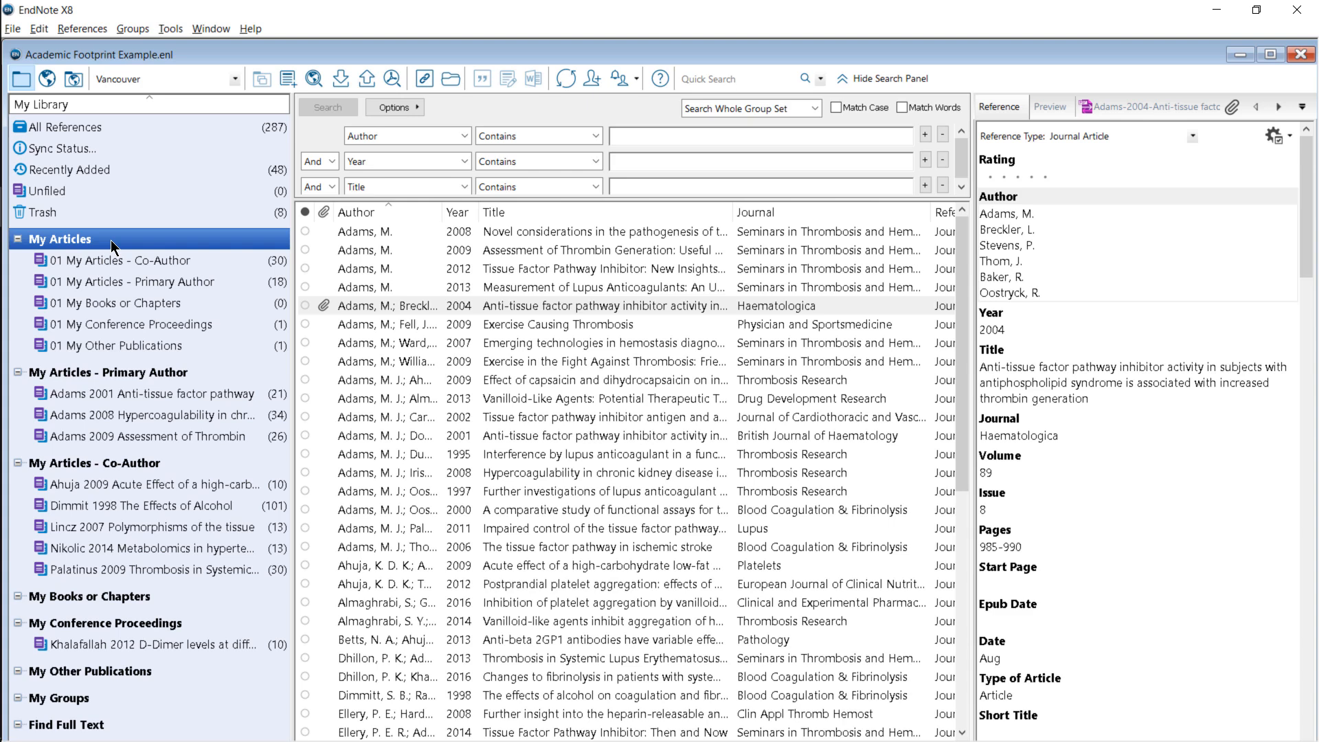
pyautogui.click(205, 268)
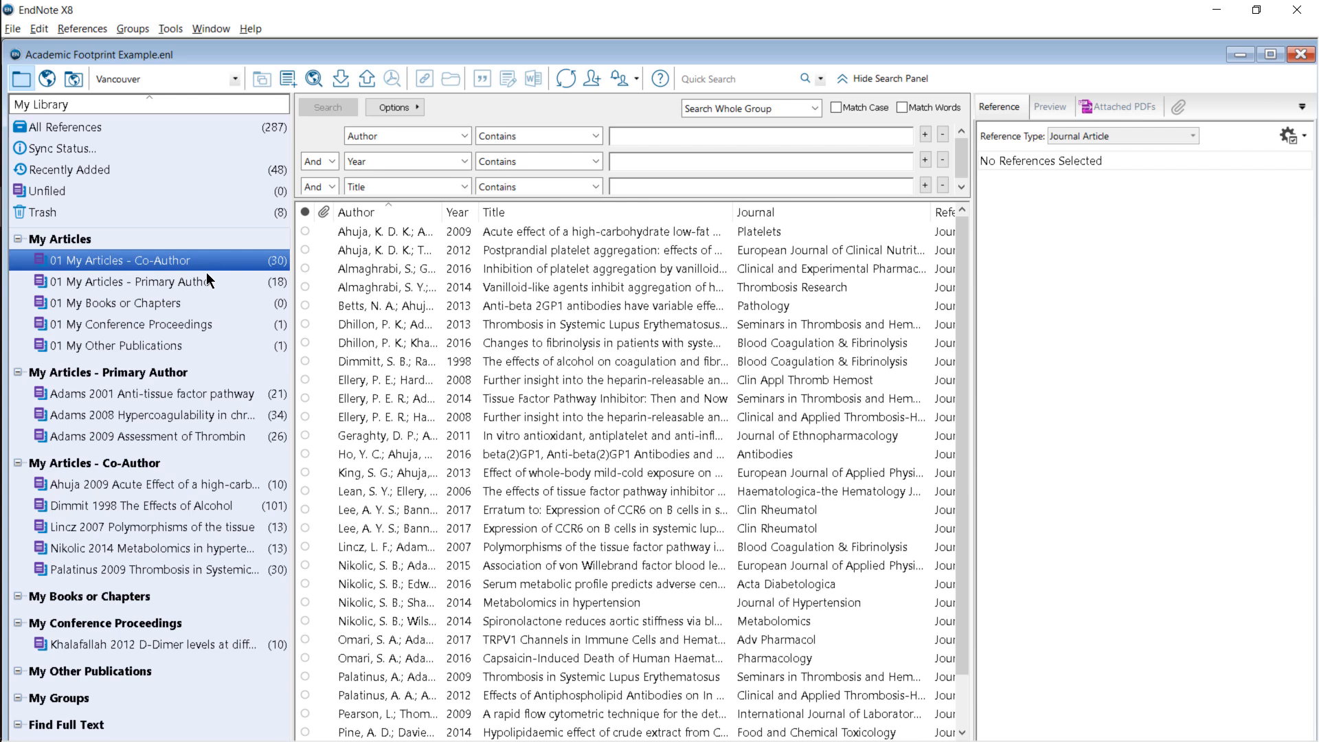
pyautogui.click(213, 282)
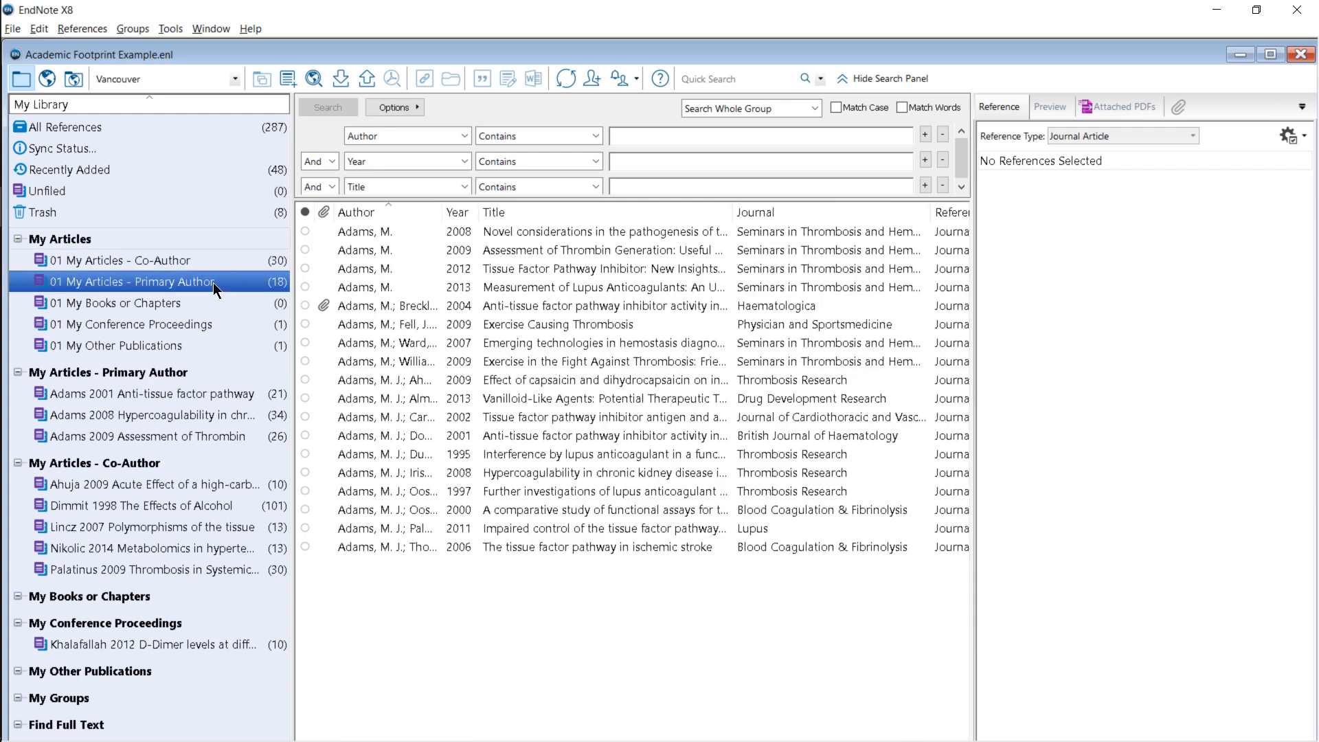
pyautogui.click(216, 305)
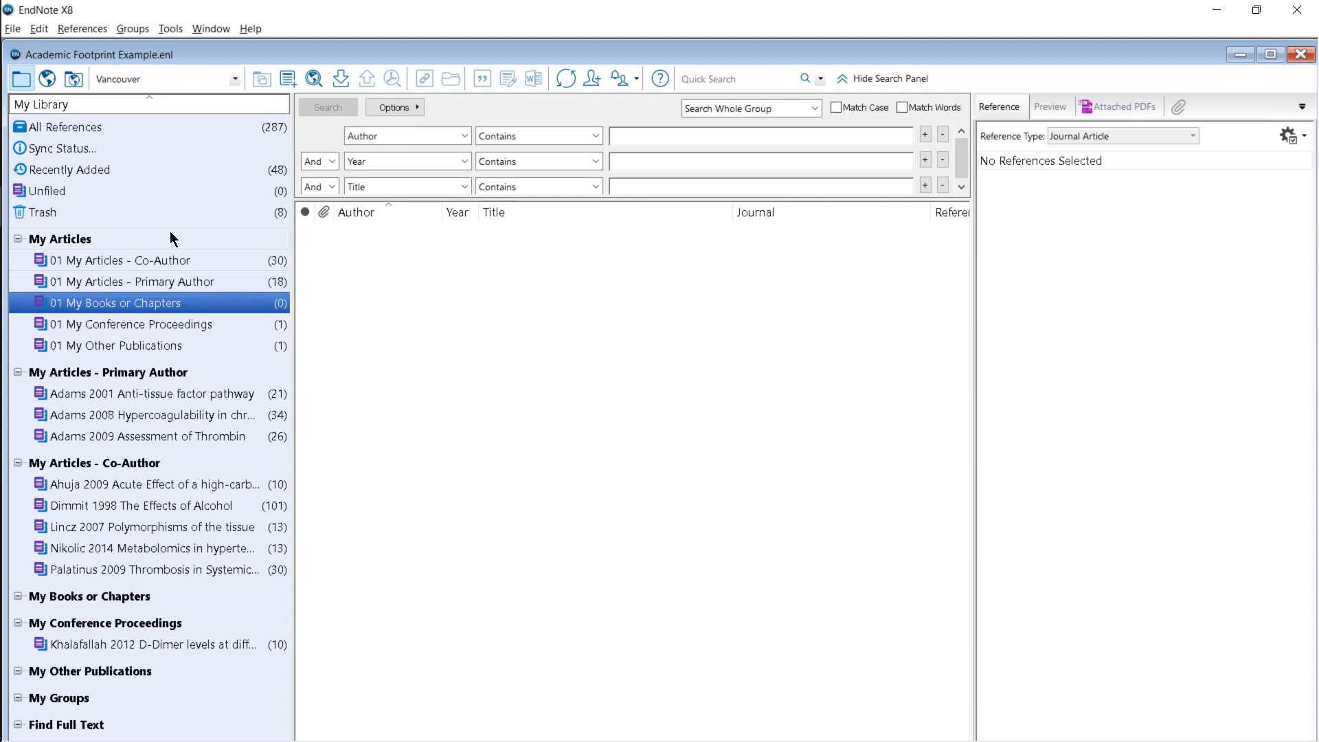
pyautogui.click(154, 260)
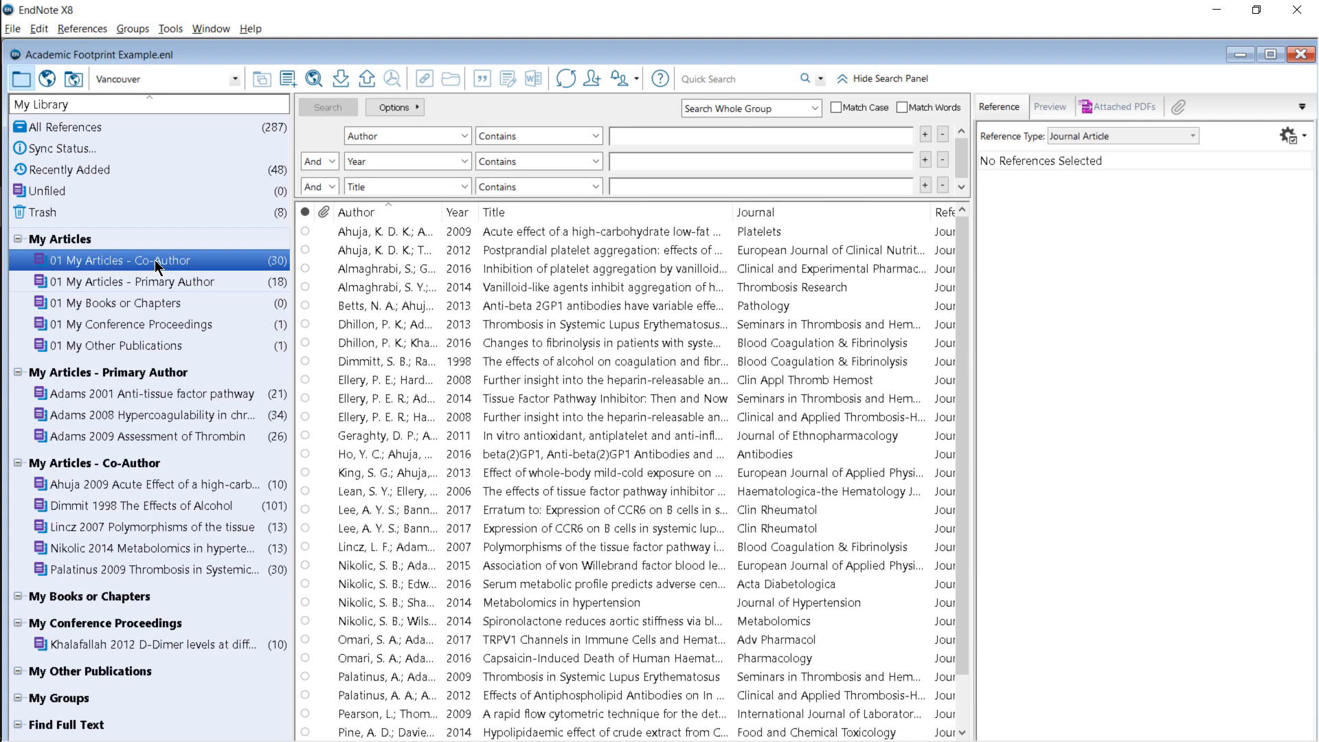
pyautogui.click(150, 282)
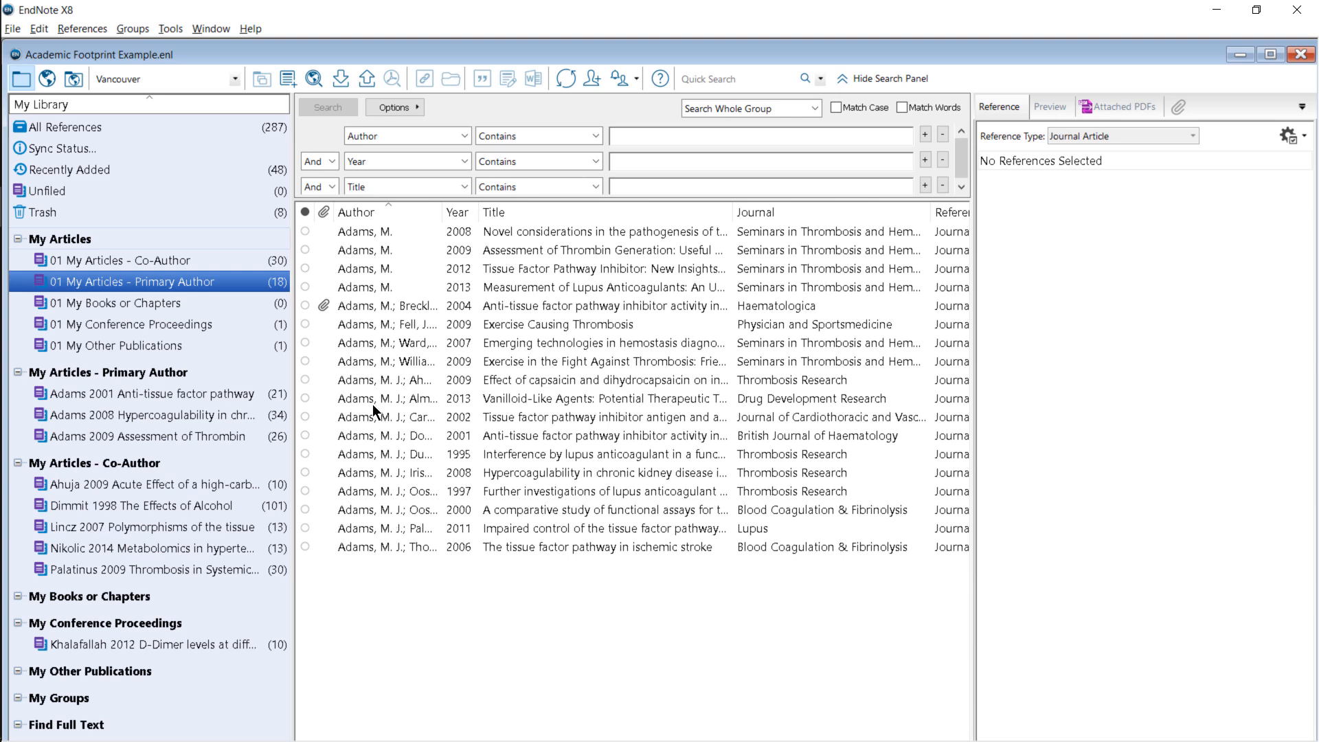
pyautogui.click(187, 261)
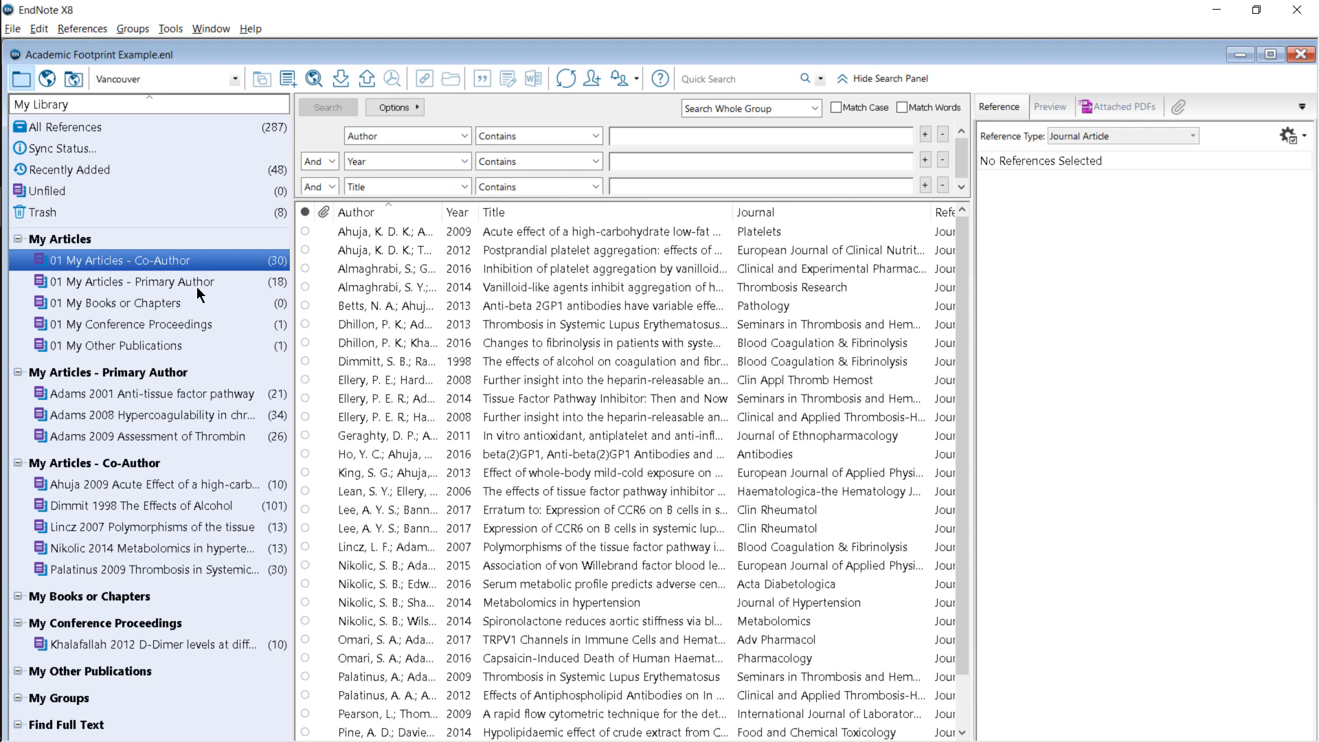
# Review the citing-article groups under My Articles - Primary Author and collapse that group set and My Conference Proceedings
pyautogui.click(180, 376)
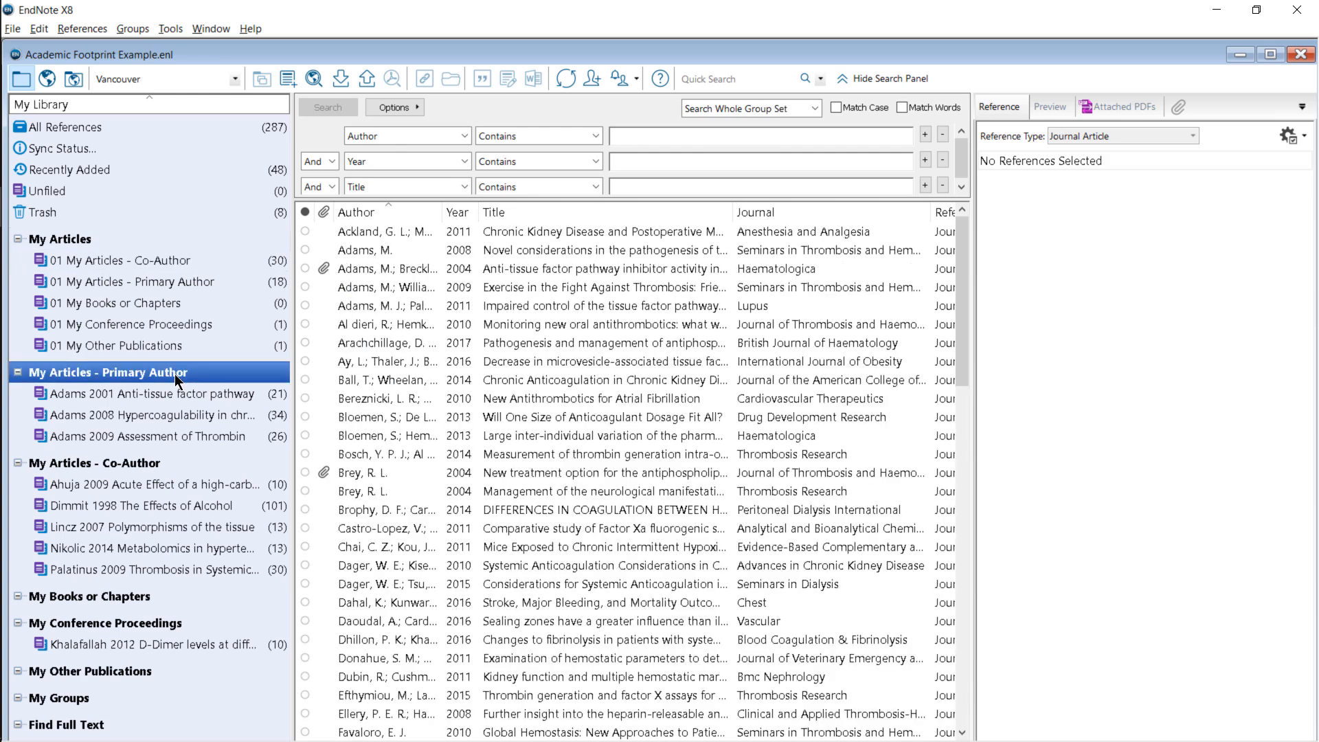
pyautogui.click(200, 398)
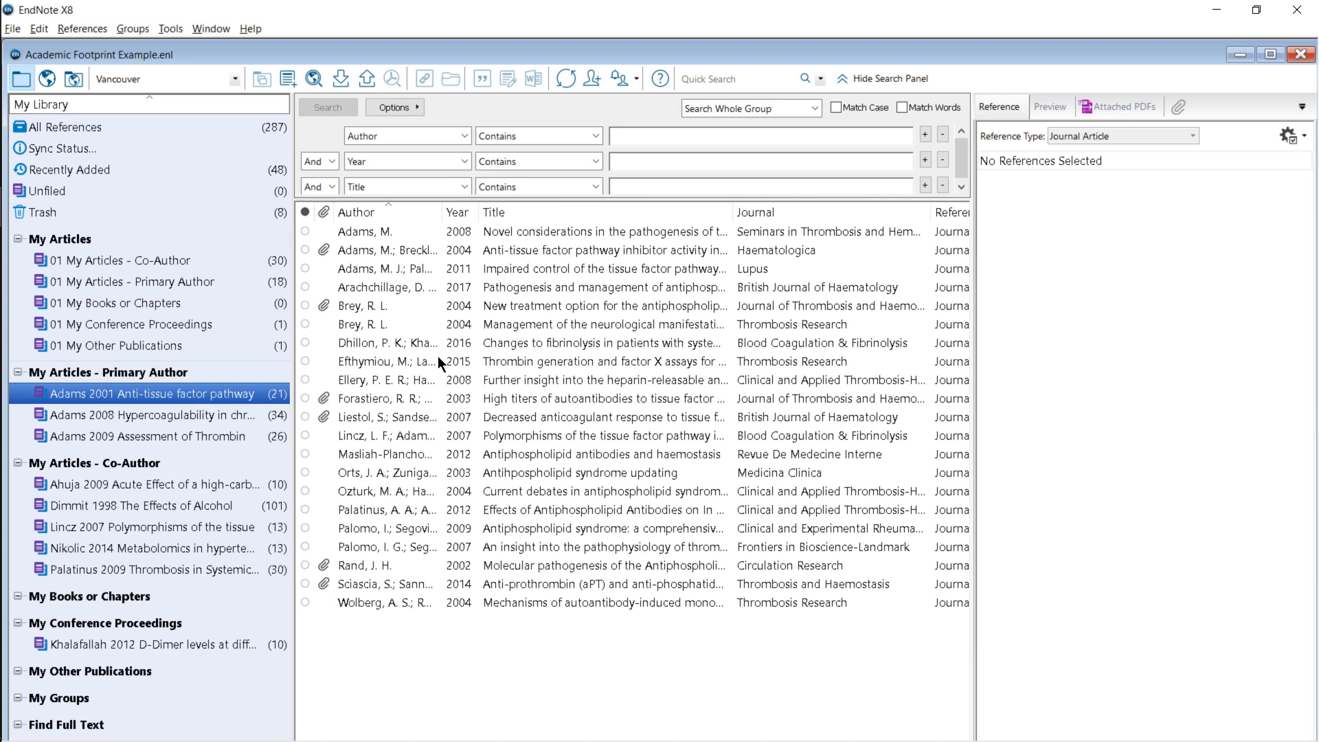
pyautogui.click(150, 416)
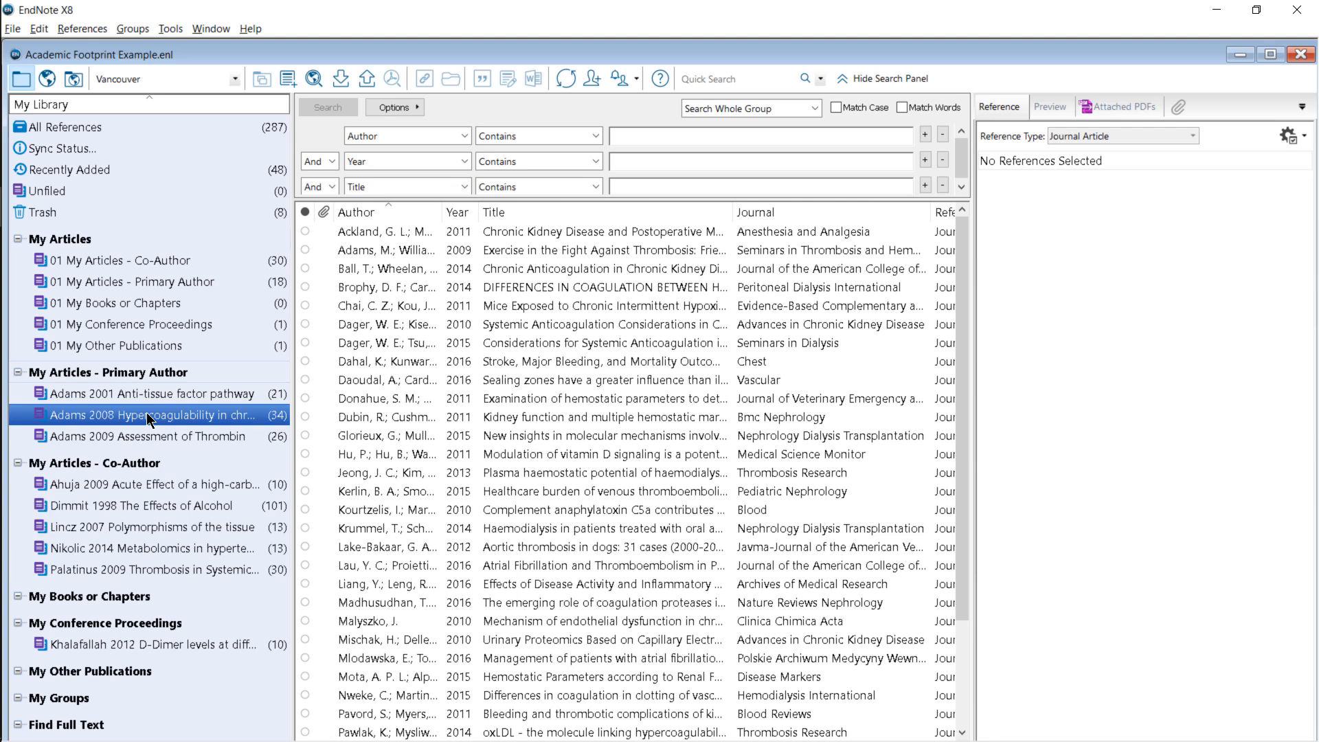
pyautogui.click(15, 372)
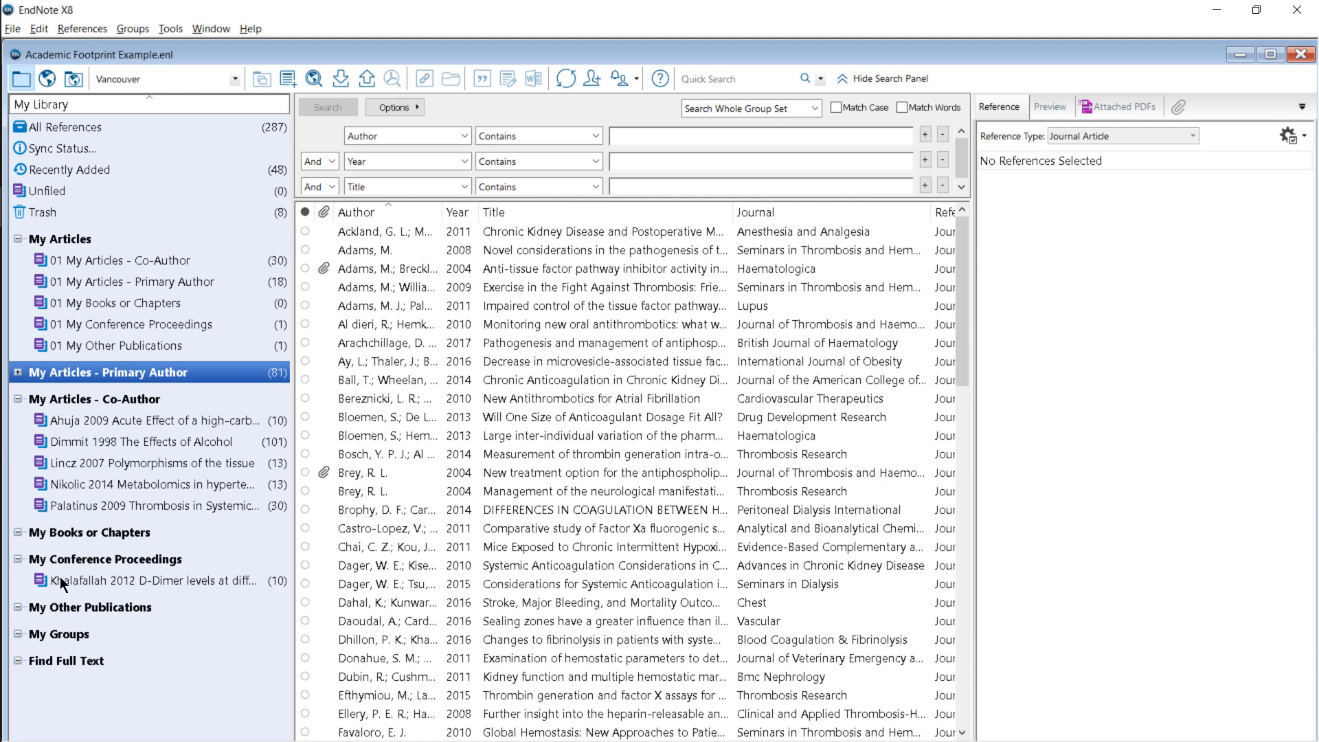
pyautogui.click(18, 560)
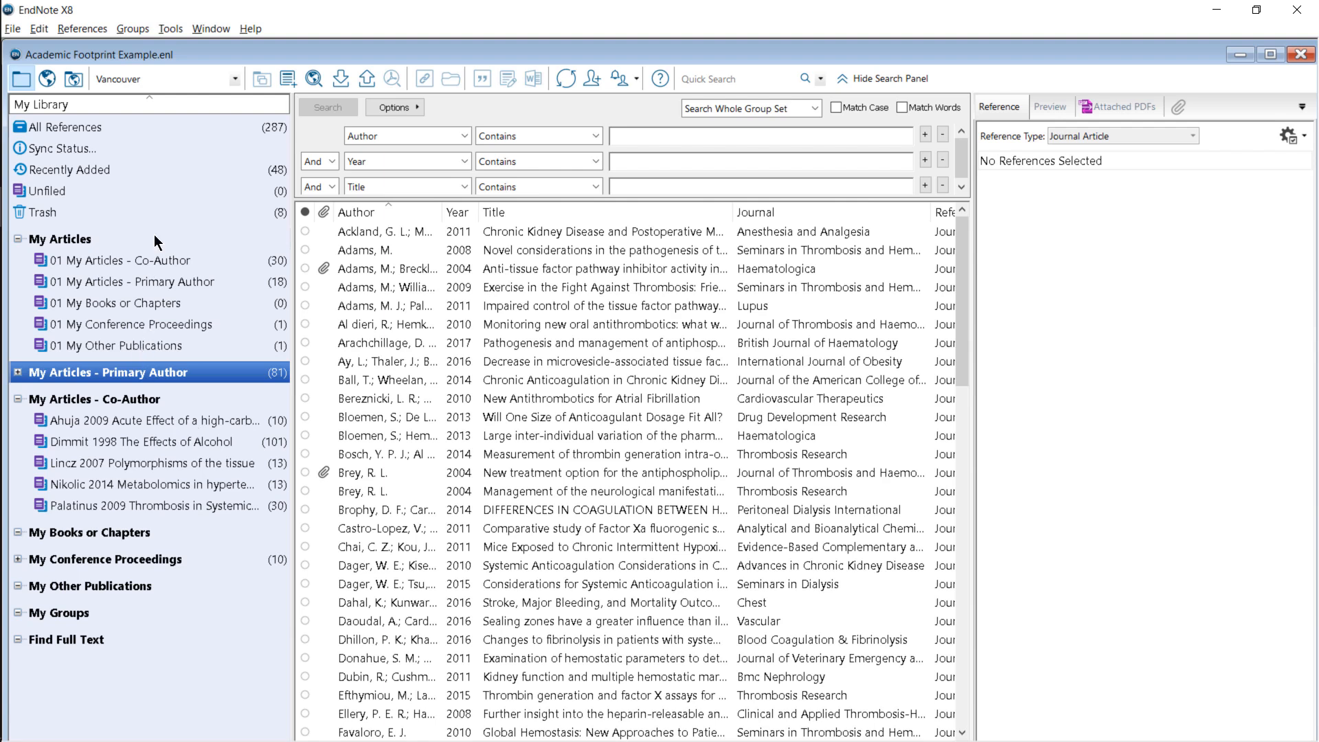
# Check the Sync preferences for the EndNote account credentials and the library selected for syncing
pyautogui.click(39, 28)
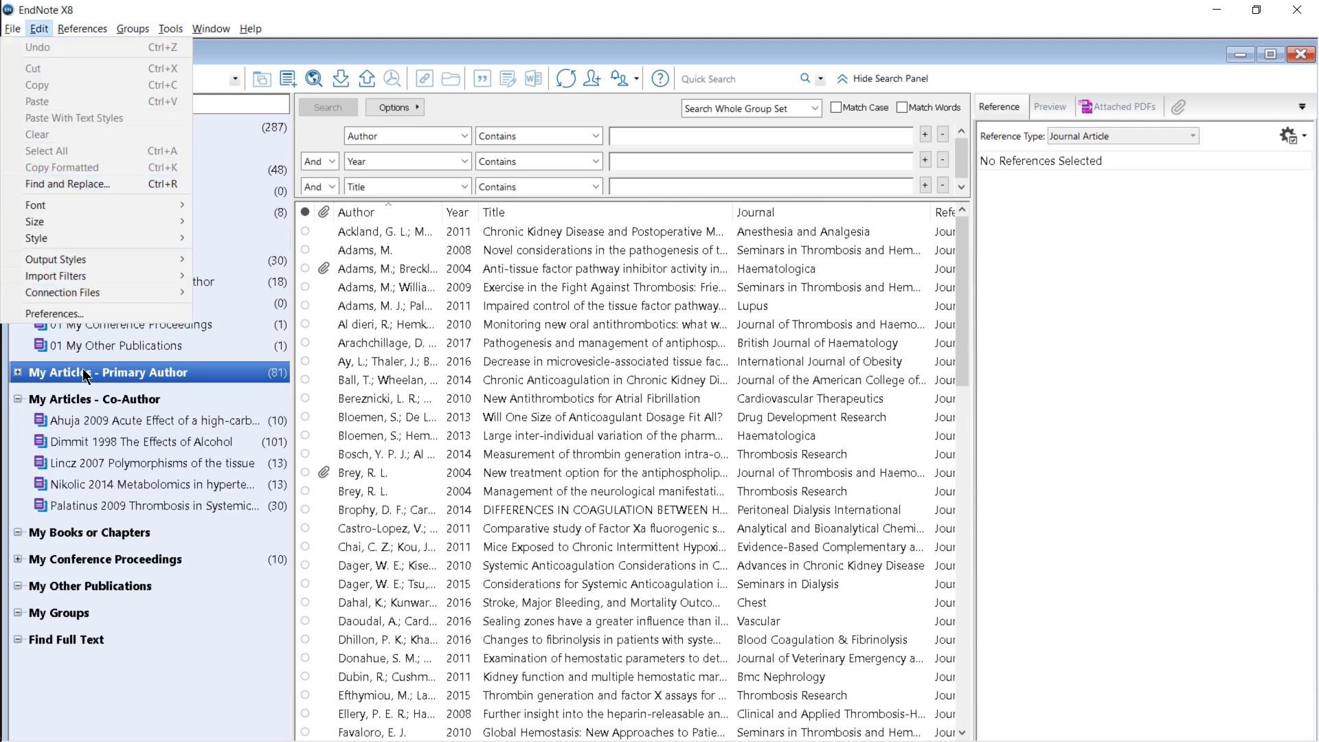
pyautogui.click(101, 314)
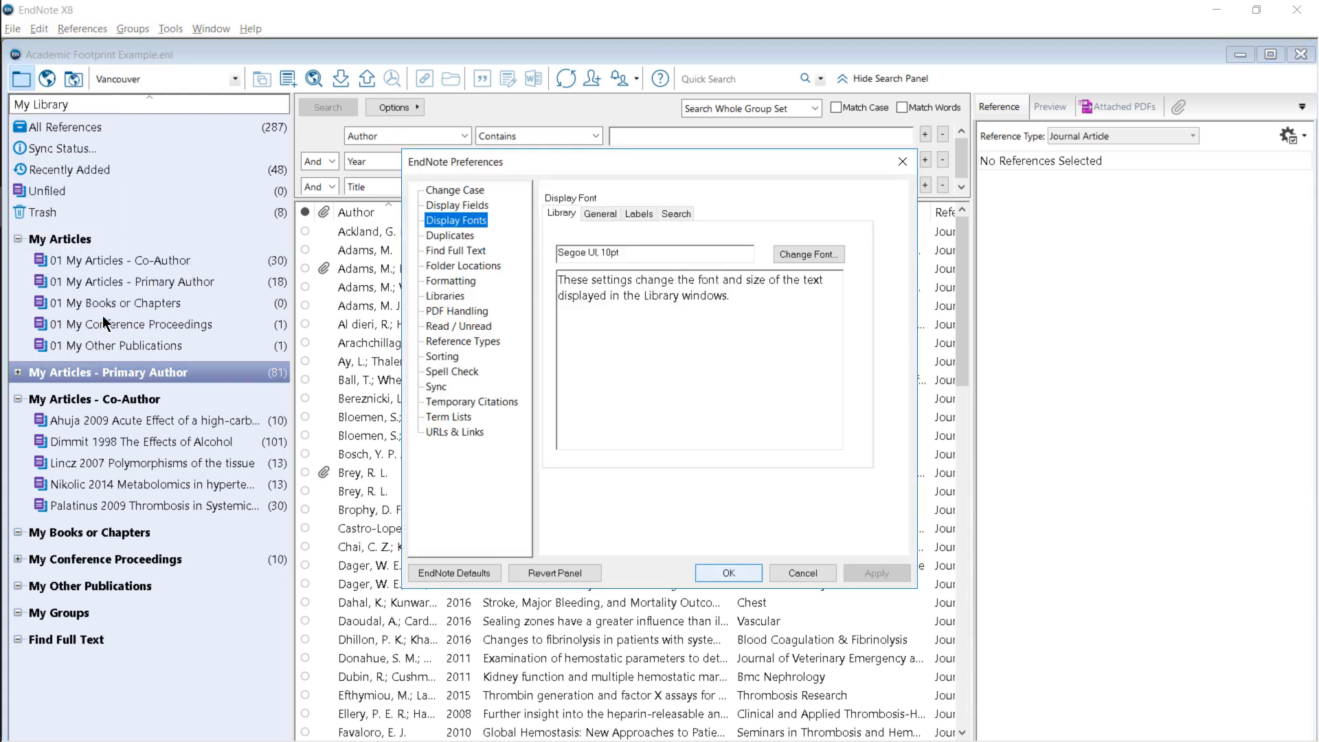
pyautogui.click(435, 386)
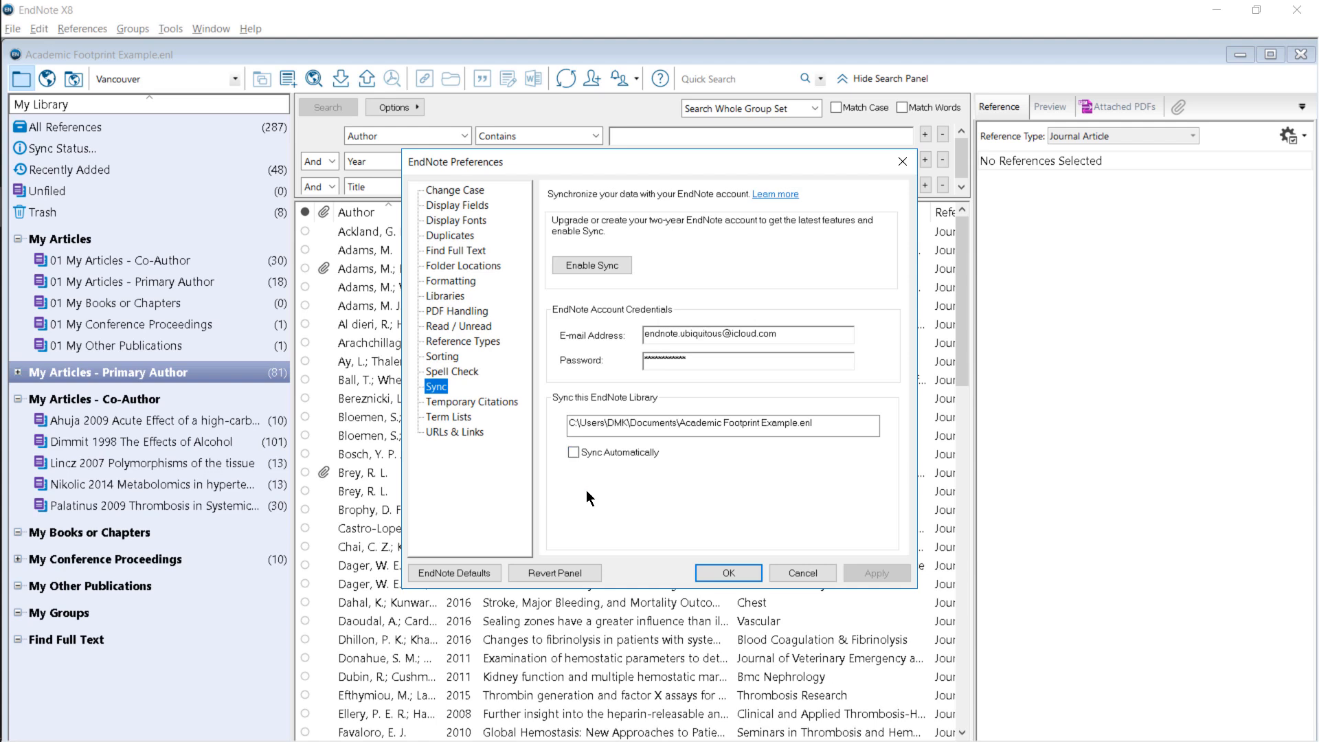
pyautogui.click(732, 573)
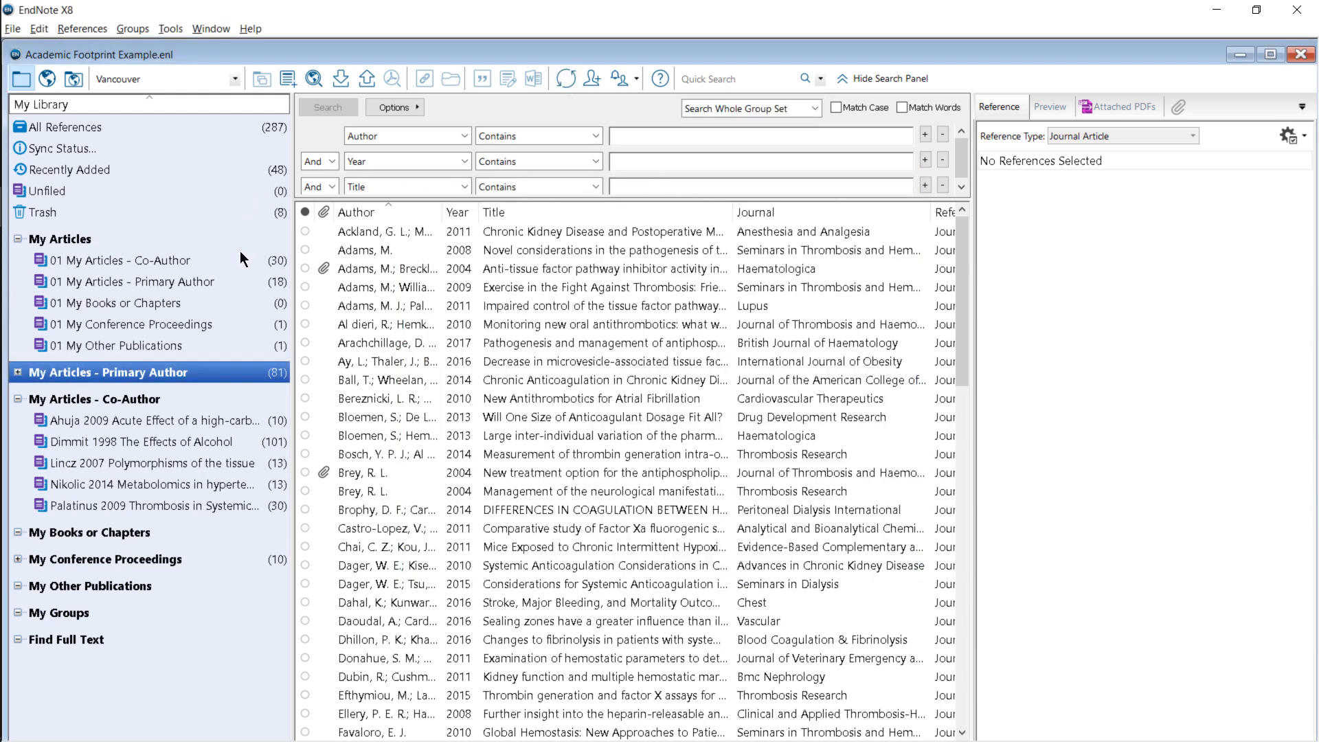
# Select all references in the library and mark them as read
pyautogui.click(210, 131)
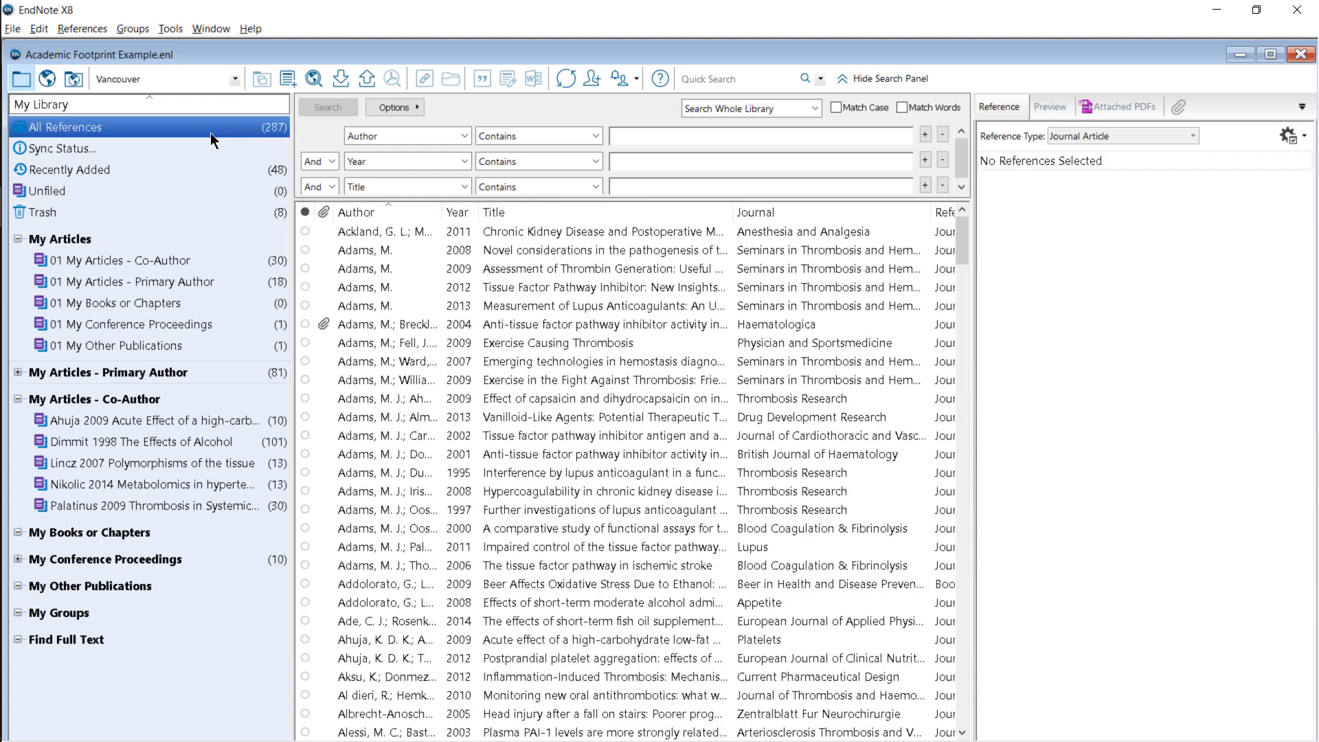
pyautogui.click(500, 369)
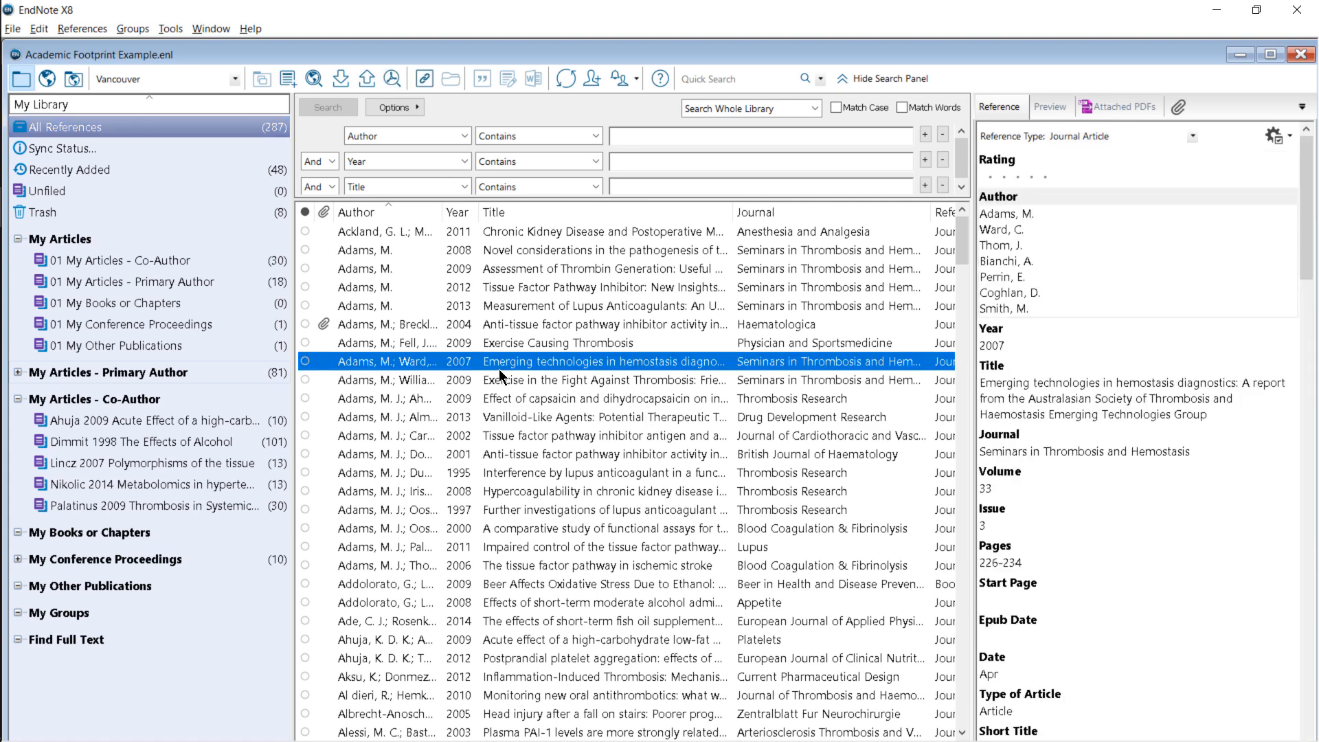
pyautogui.hotkey('ctrl', 'a')
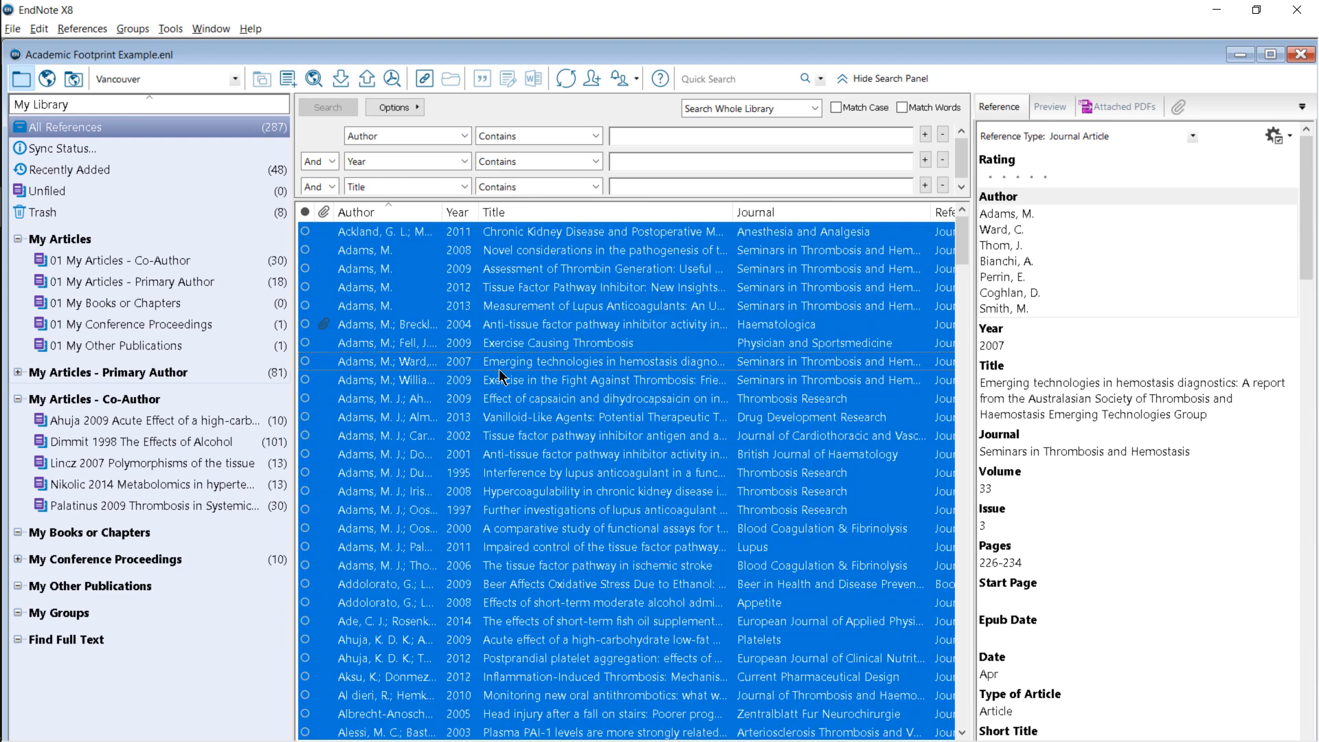
pyautogui.rightClick(499, 375)
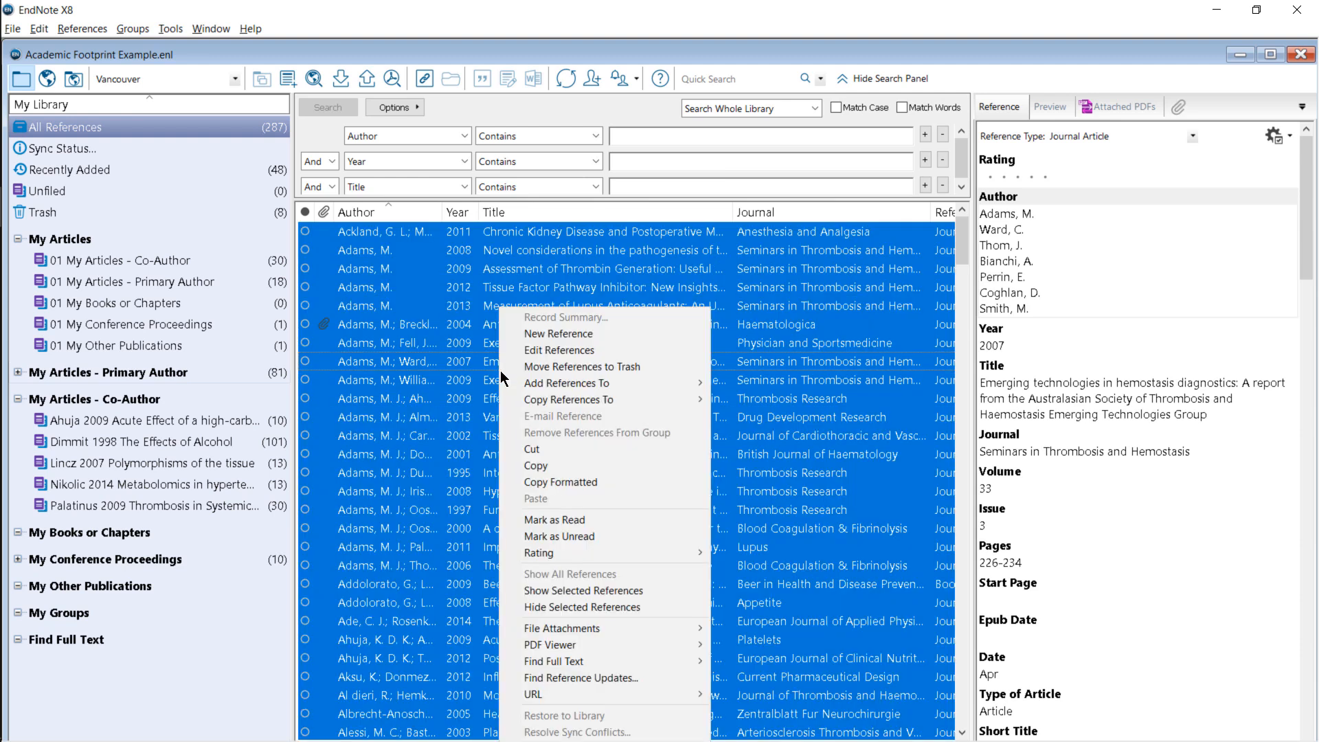
pyautogui.click(578, 522)
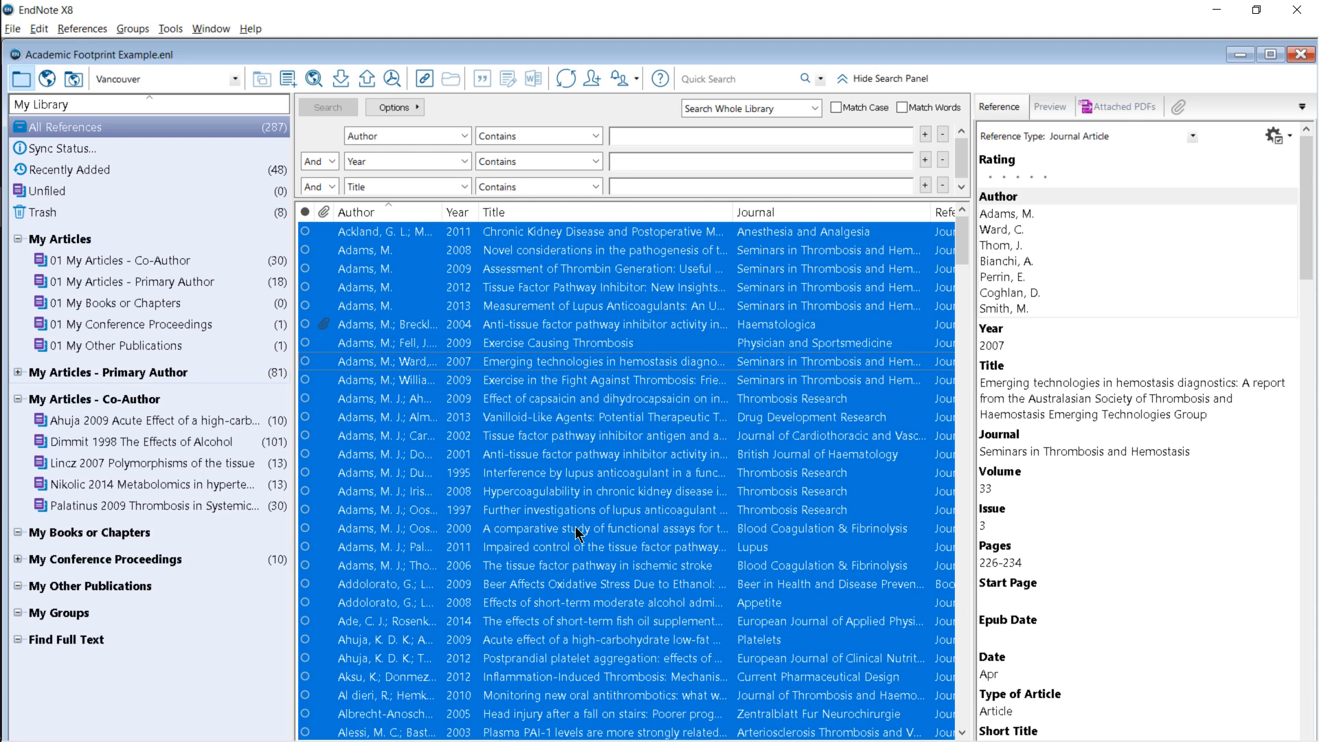
# In the online EndNote library in the browser, sort the 01 My Articles - Co-Author group by Times Cited, highest to lowest, and look through the articles
pyautogui.moveTo(2, 505)
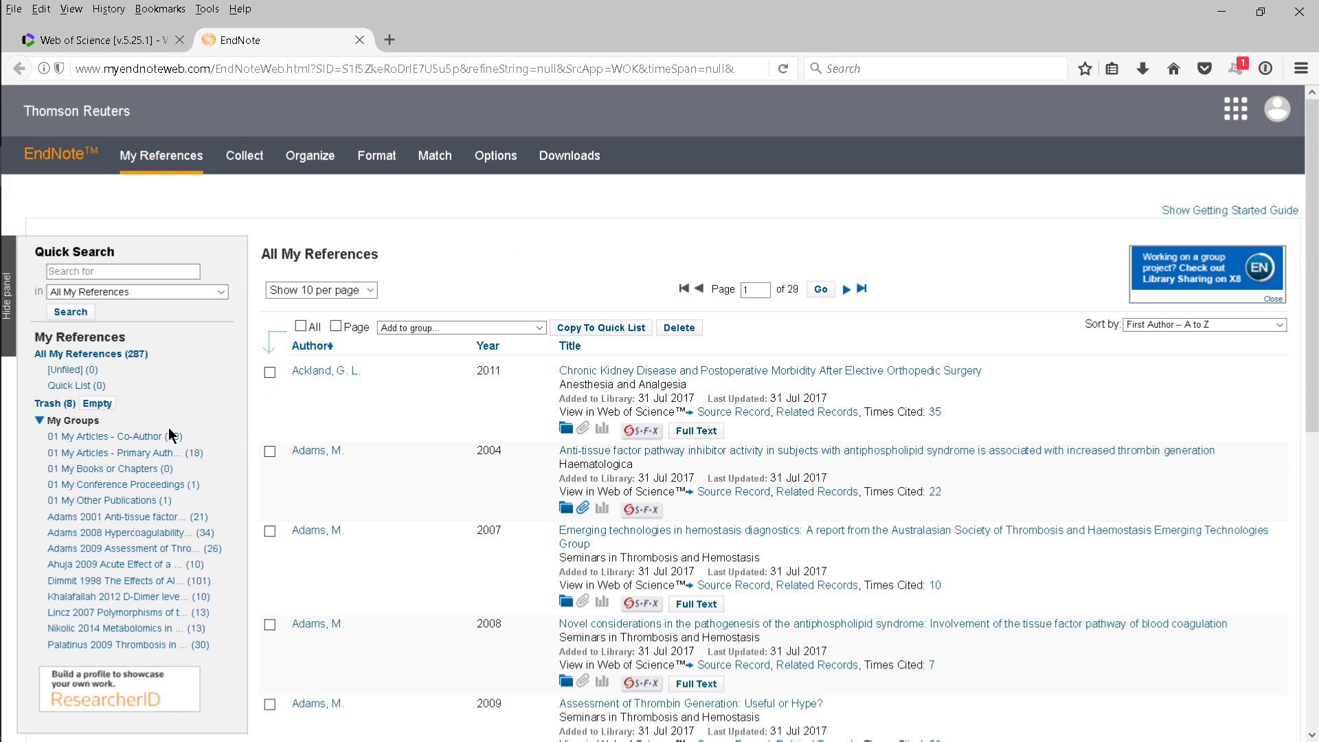
pyautogui.click(117, 436)
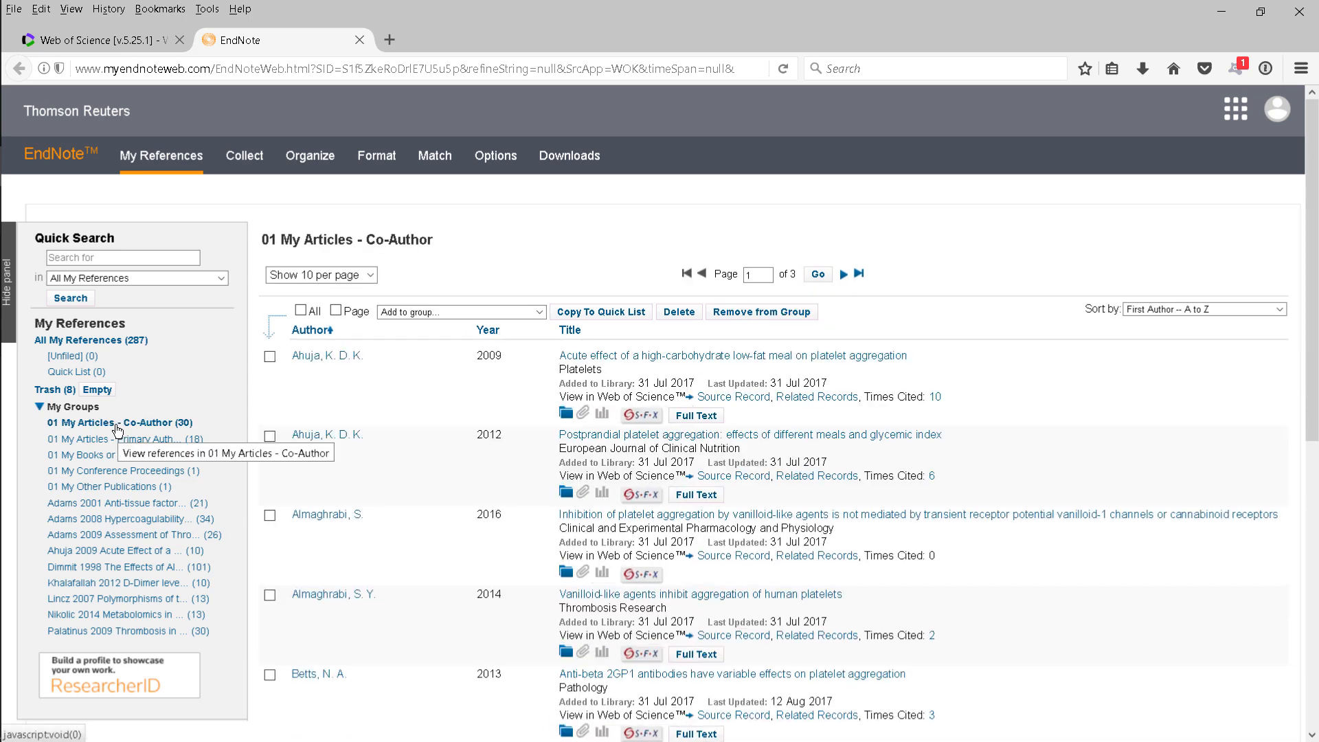
pyautogui.click(1280, 311)
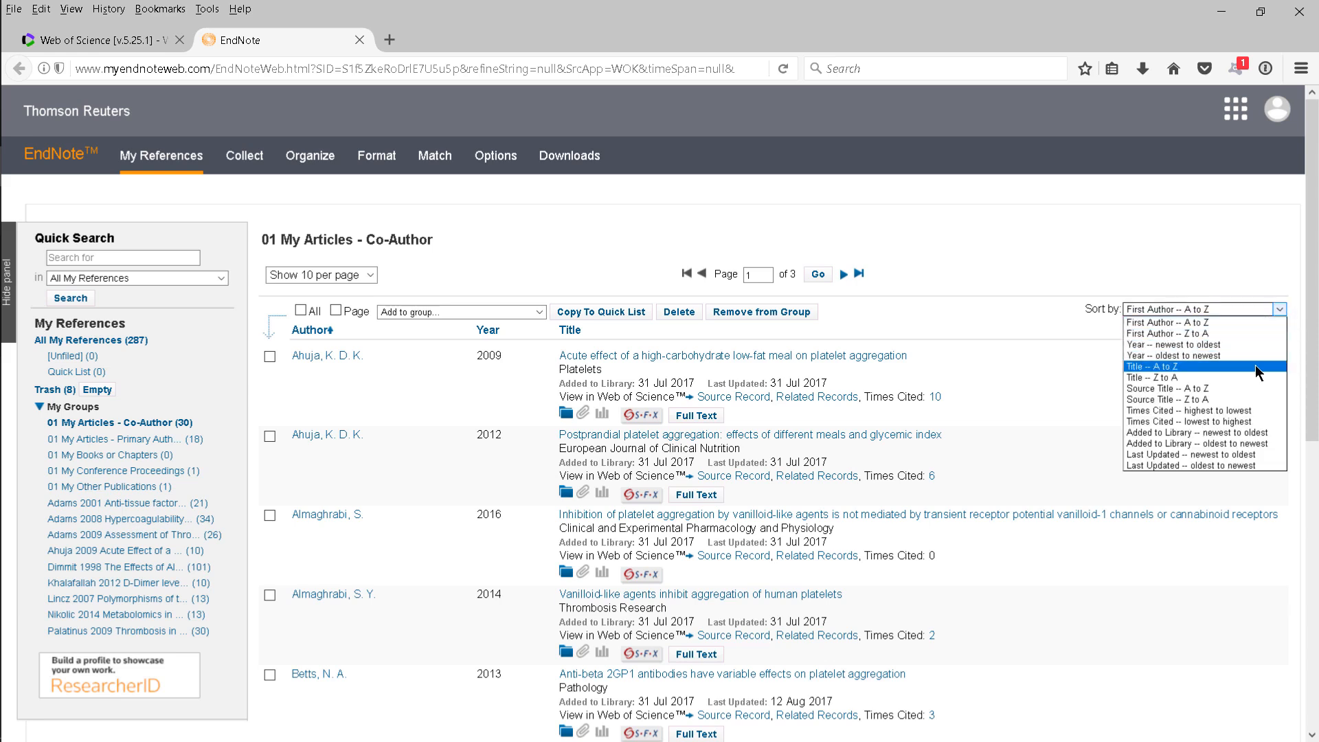
pyautogui.click(1264, 414)
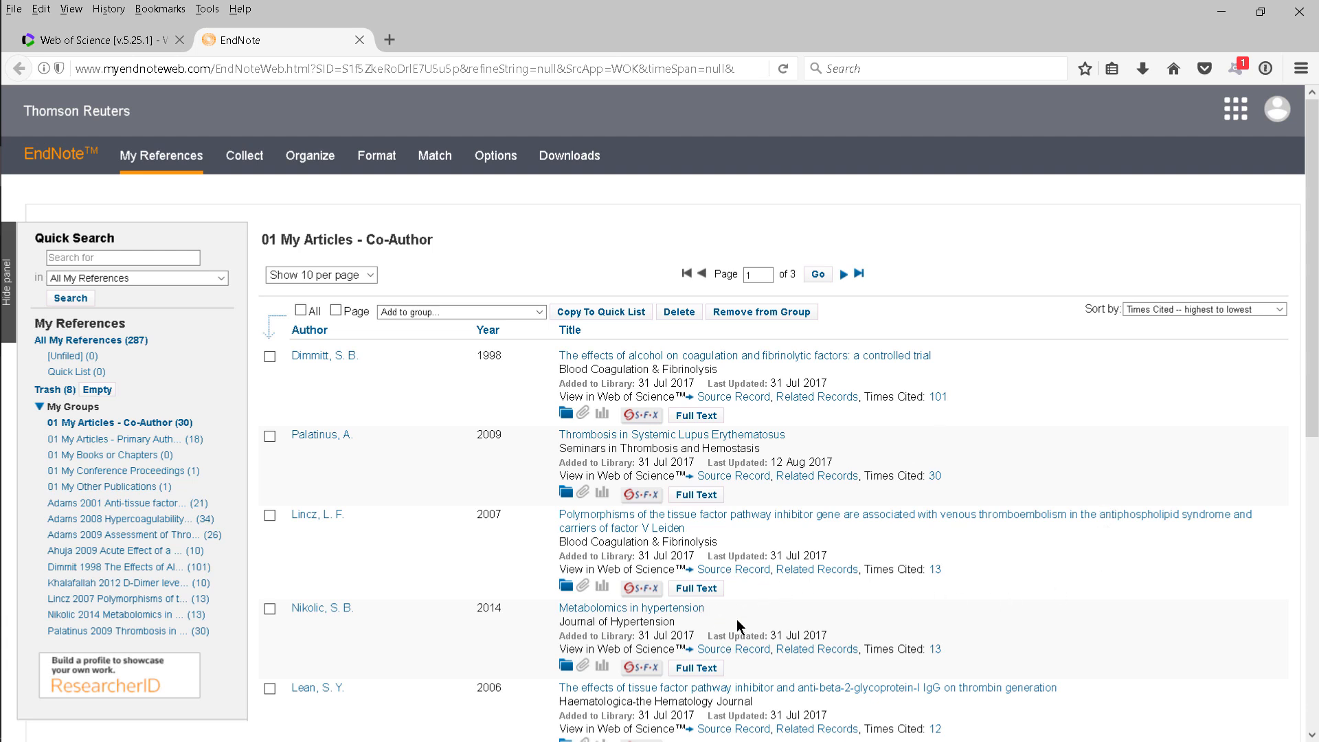
pyautogui.scroll(-4, 1019, 639)
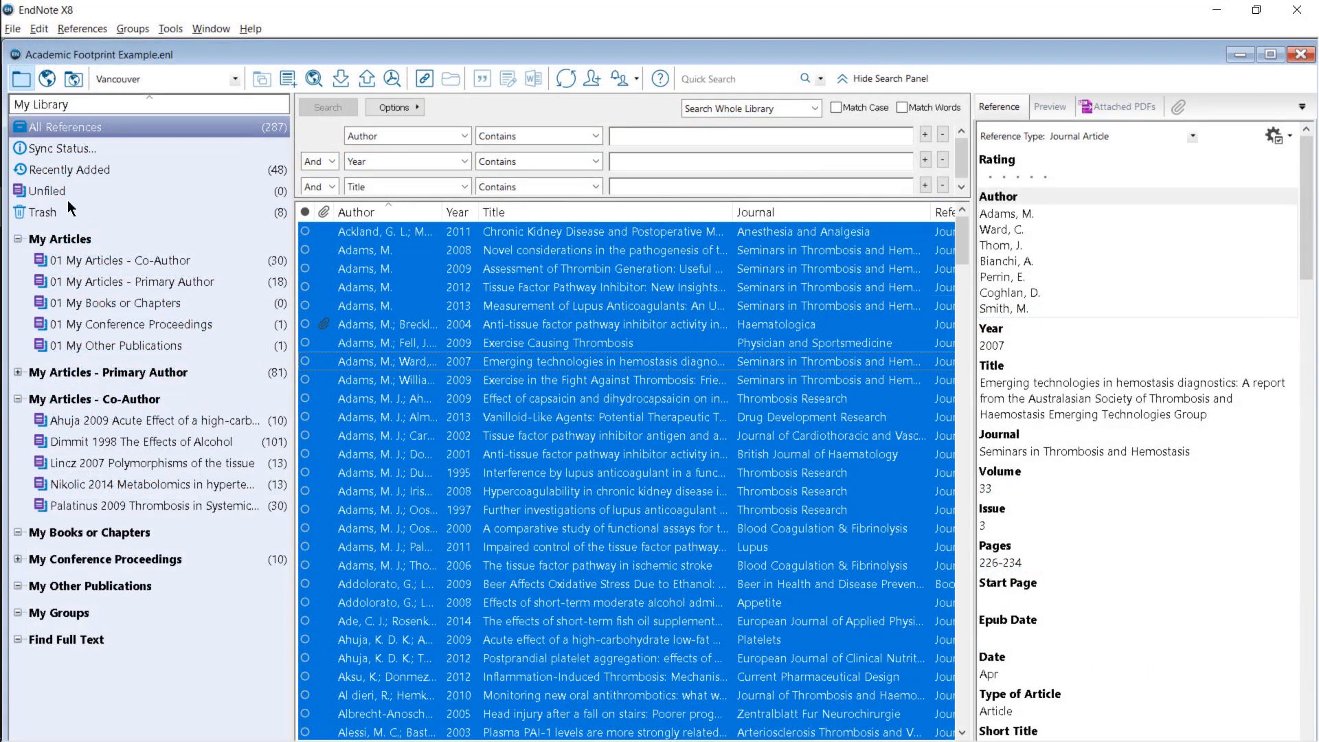
# Back in EndNote X8, copy "The effects of tissue factor pathway" from the 2006 Haematologica article's title in 01 My Articles - Co-Author
pyautogui.click(84, 263)
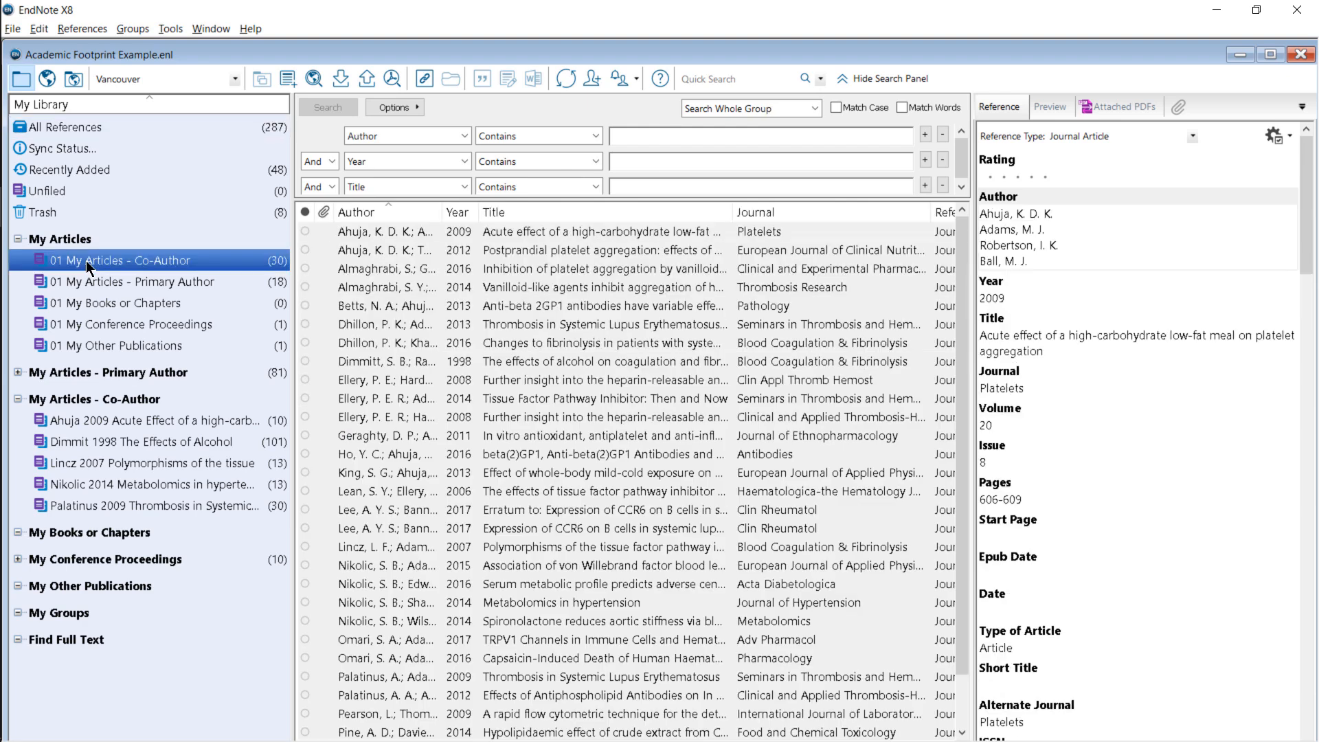
pyautogui.click(403, 492)
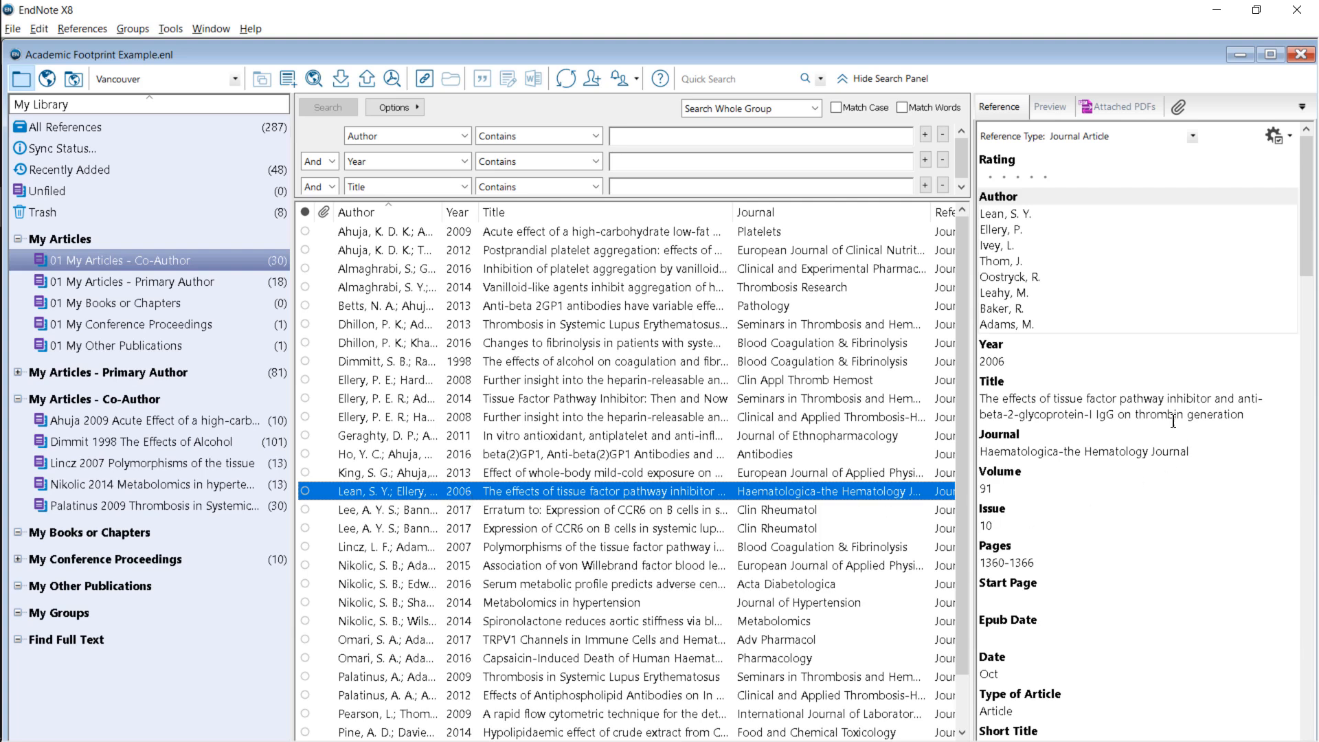
pyautogui.moveTo(1166, 400); pyautogui.dragTo(974, 386)
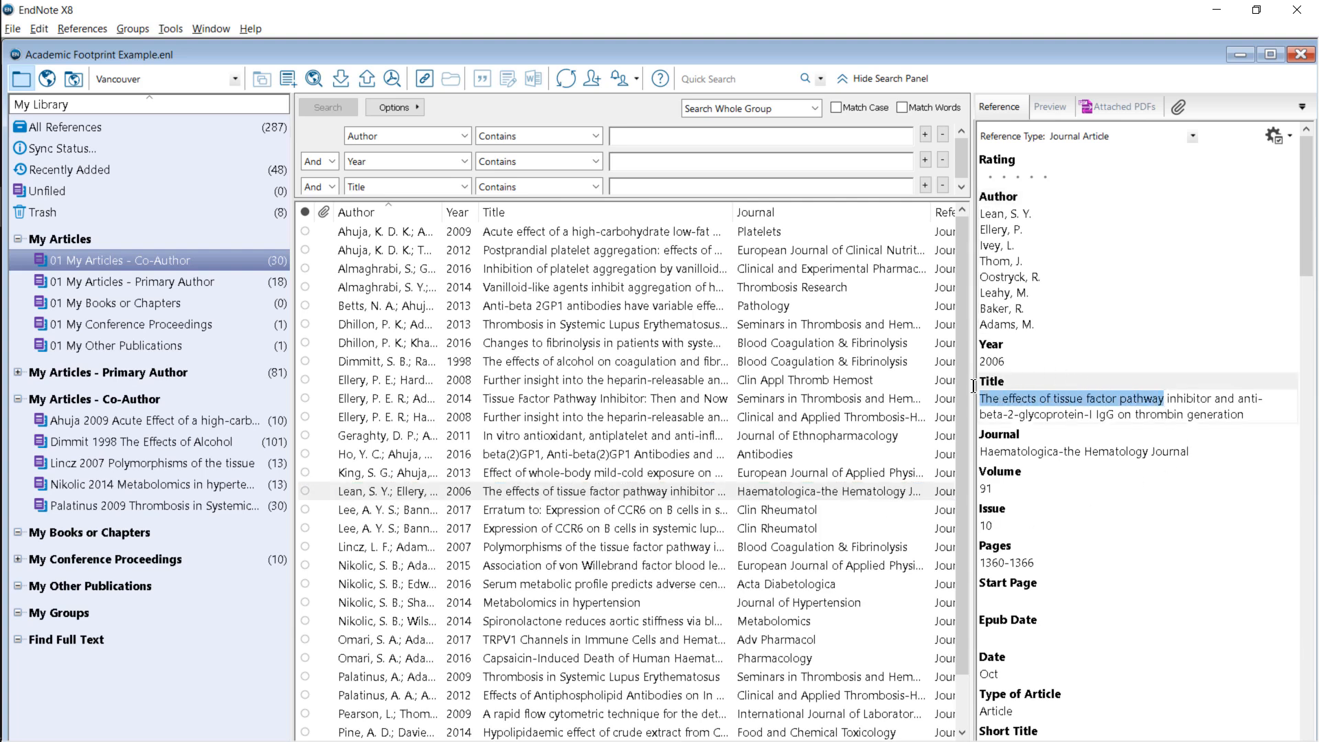
# Create a group in the My Articles - Co-Author set, named with the first author's surname and "2006 The effects of tissue factor pathway"
pyautogui.click(101, 399)
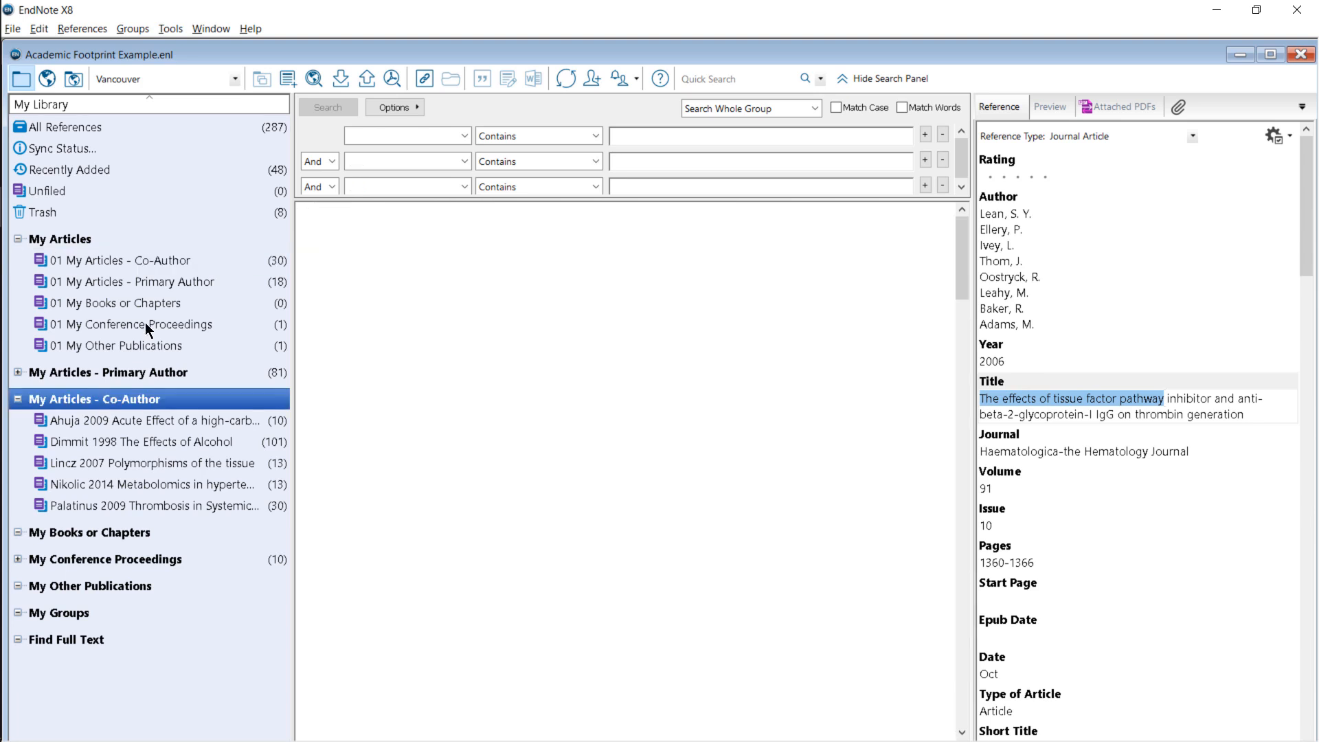
pyautogui.click(131, 29)
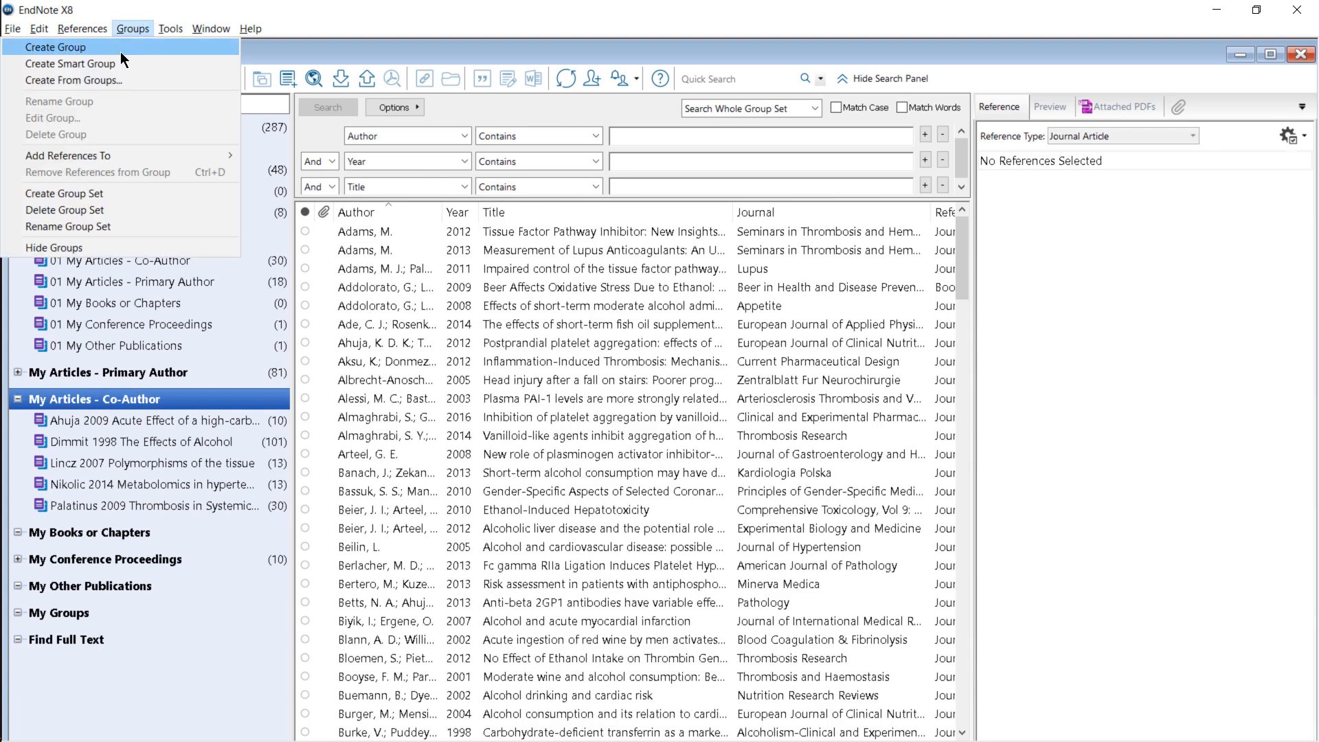
pyautogui.click(121, 52)
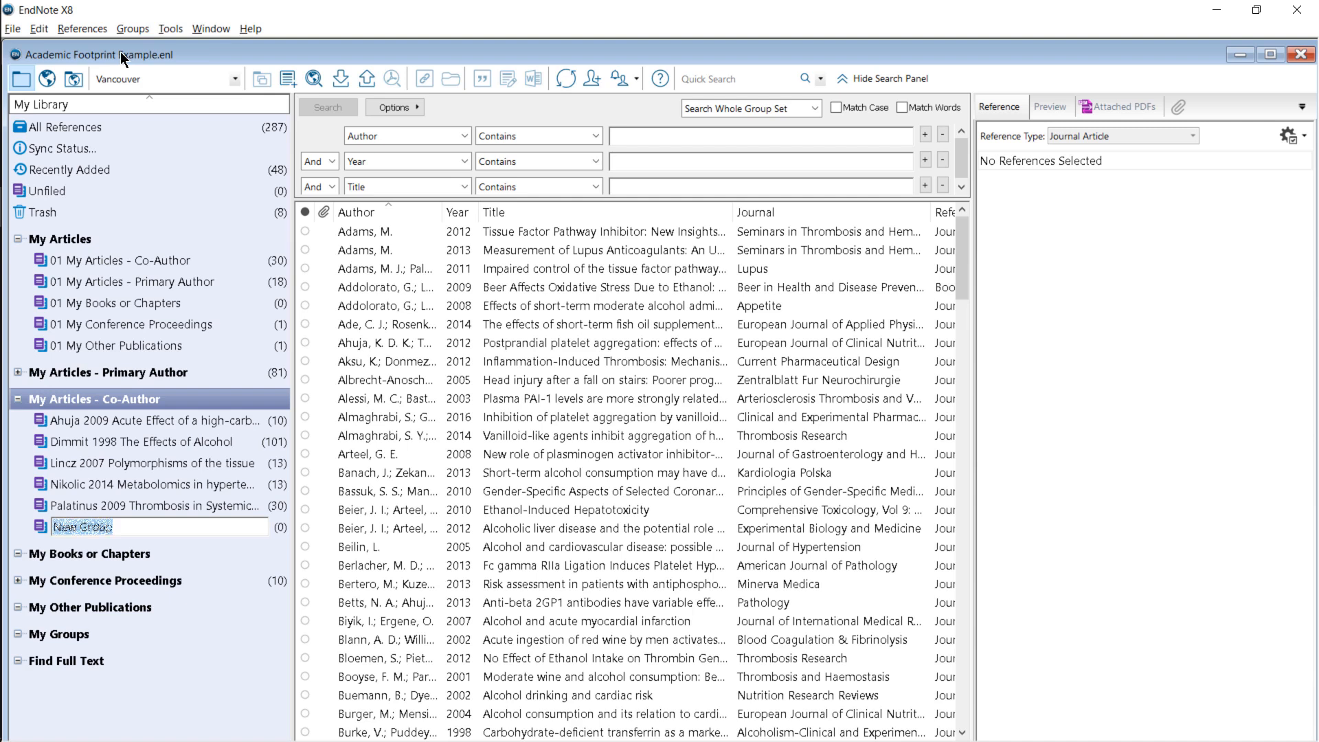
pyautogui.write('2006 The effects of tissue factor pathway')
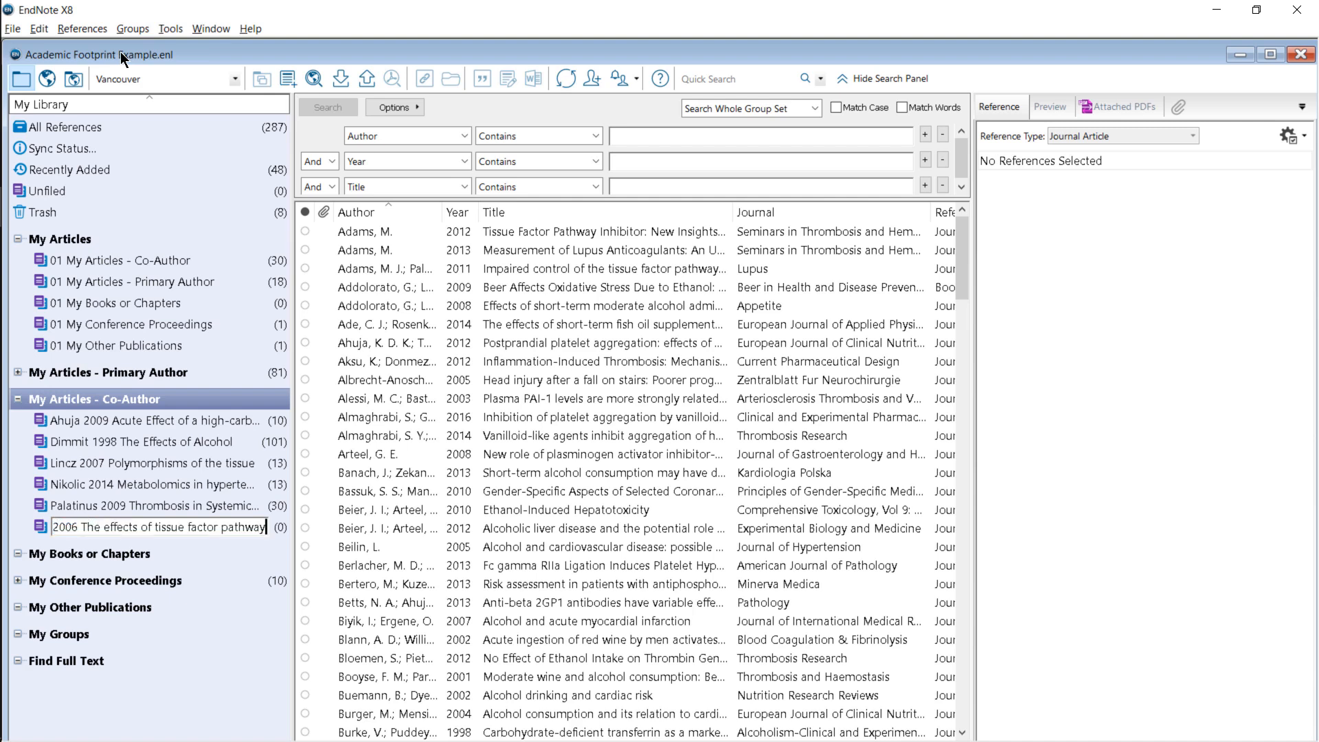
pyautogui.press('Return')
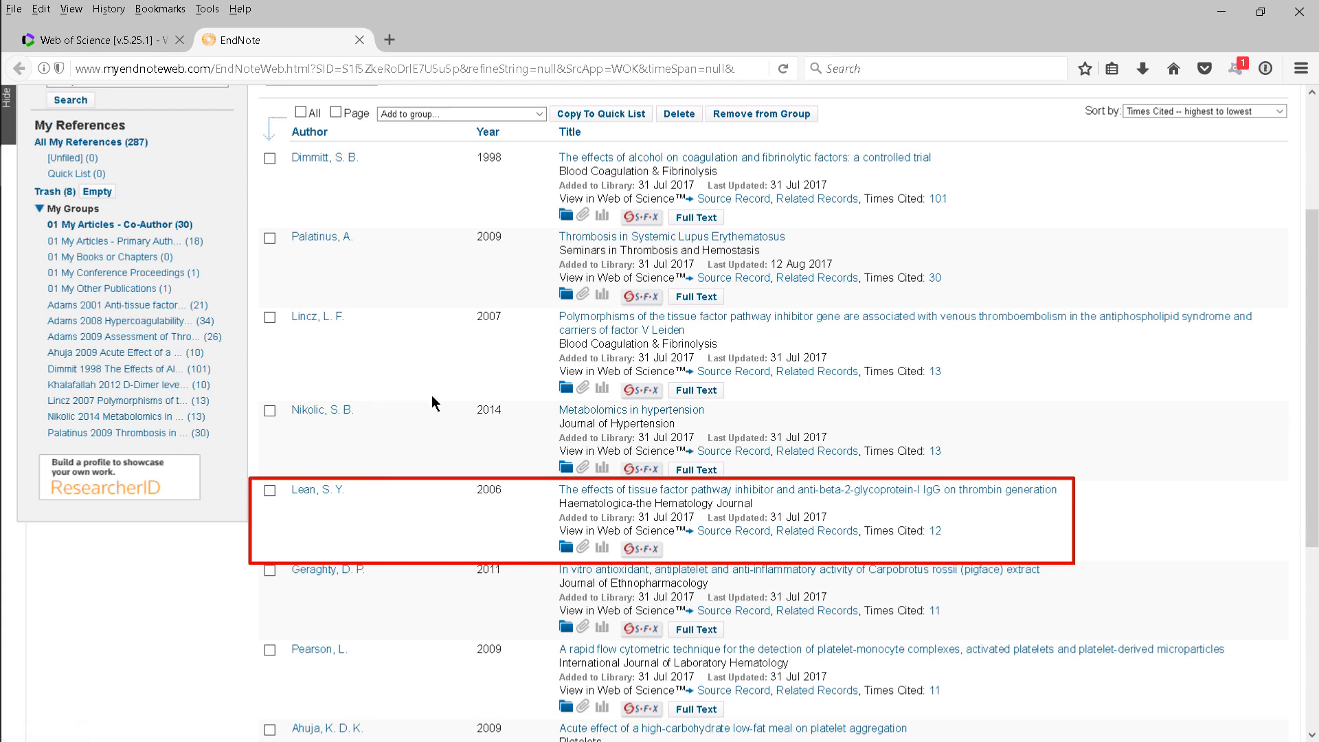
# Switch to the online EndNote library in the browser, open the 2006 Haematologica article's citing articles, and choose to save them to EndNote desktop
pyautogui.click(935, 534)
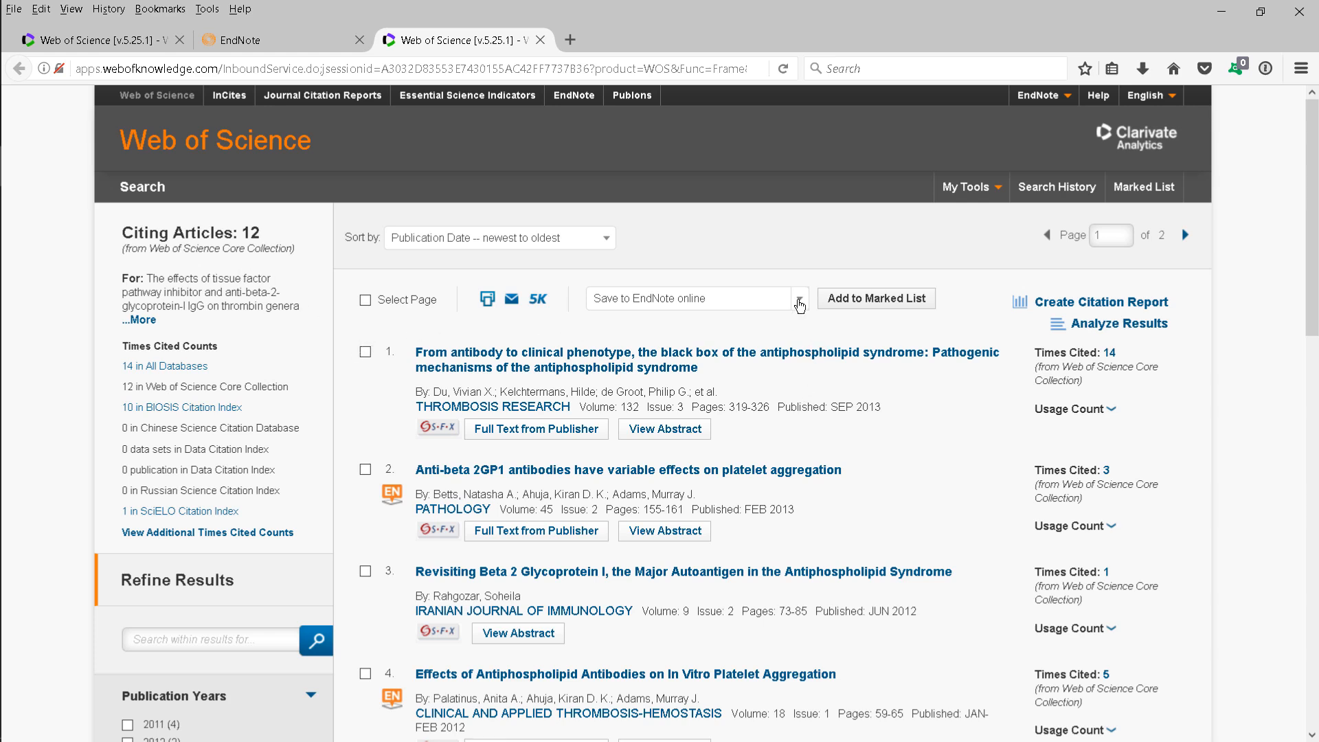
pyautogui.click(800, 304)
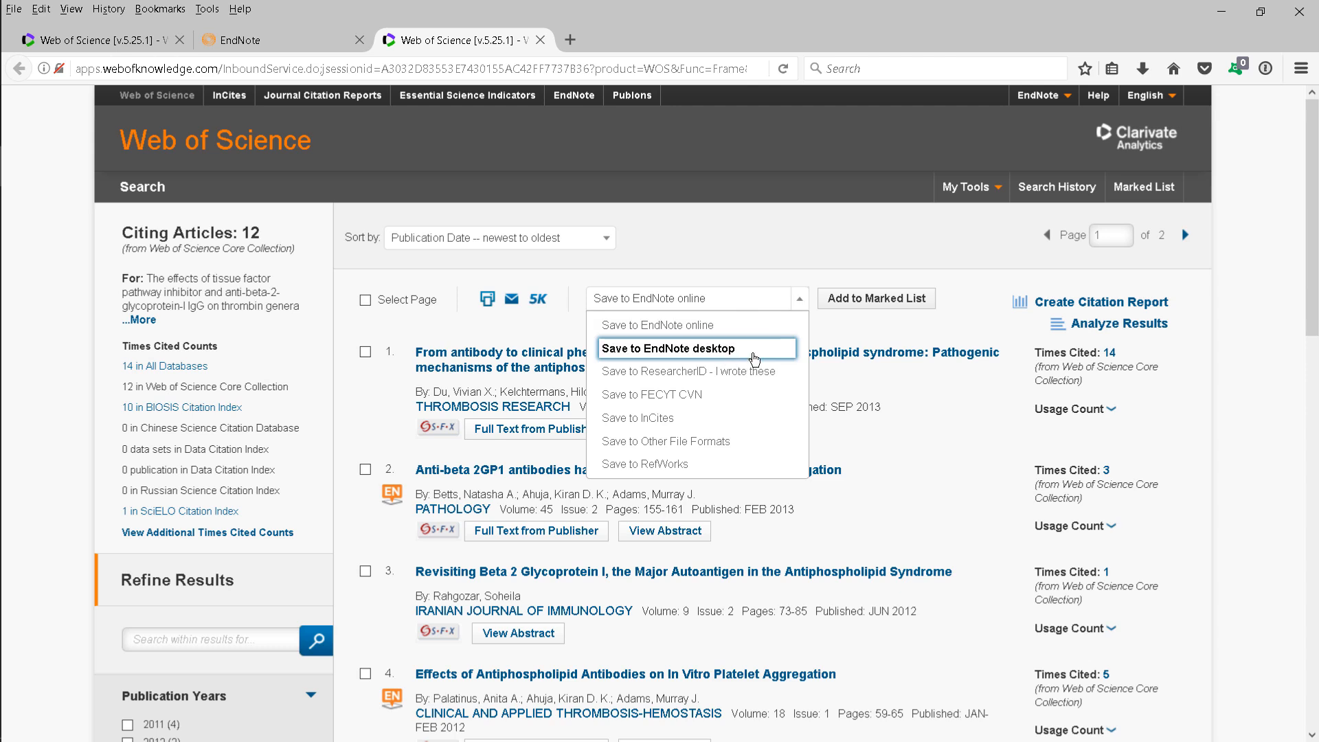
pyautogui.click(755, 358)
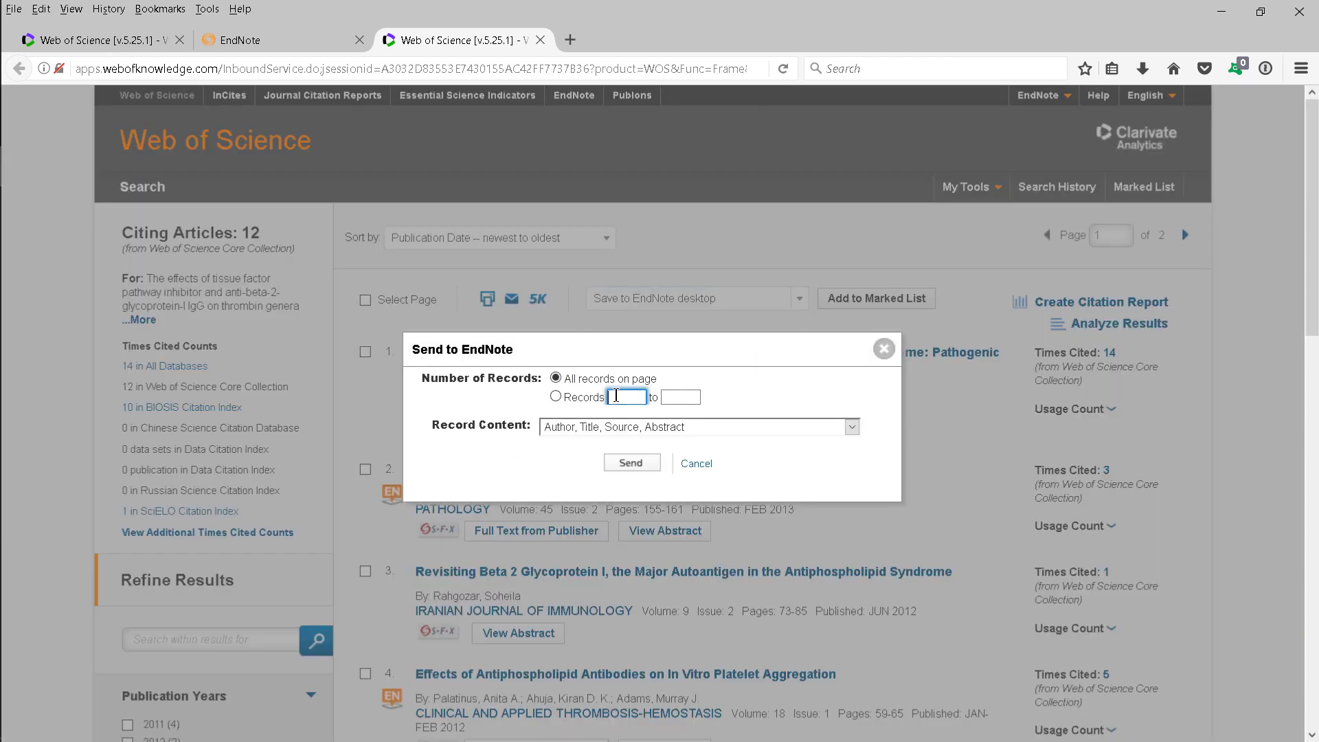
# Send records 1 to 12 to EndNote with Full Record content, opening savedrecs.ciw with ResearchSoft Direct Export Helper
pyautogui.press('Tab')
pyautogui.write('12')
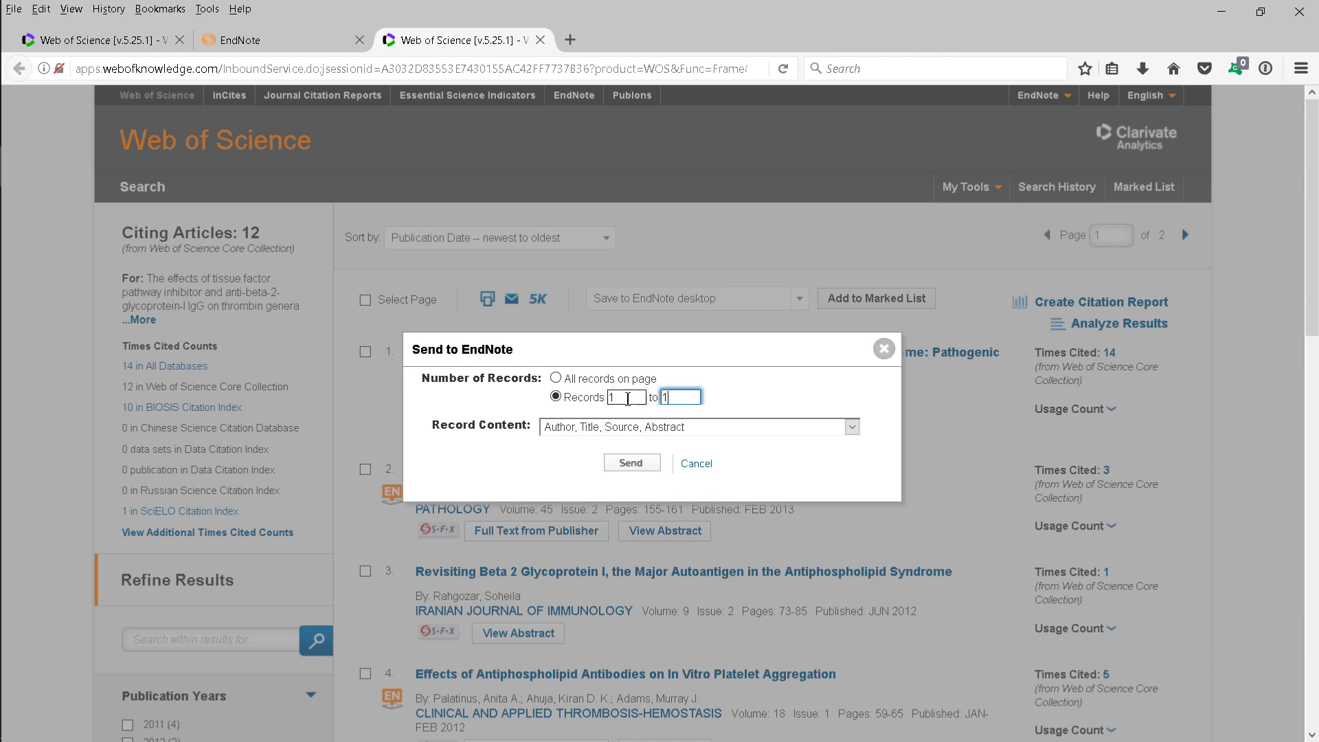
pyautogui.click(852, 426)
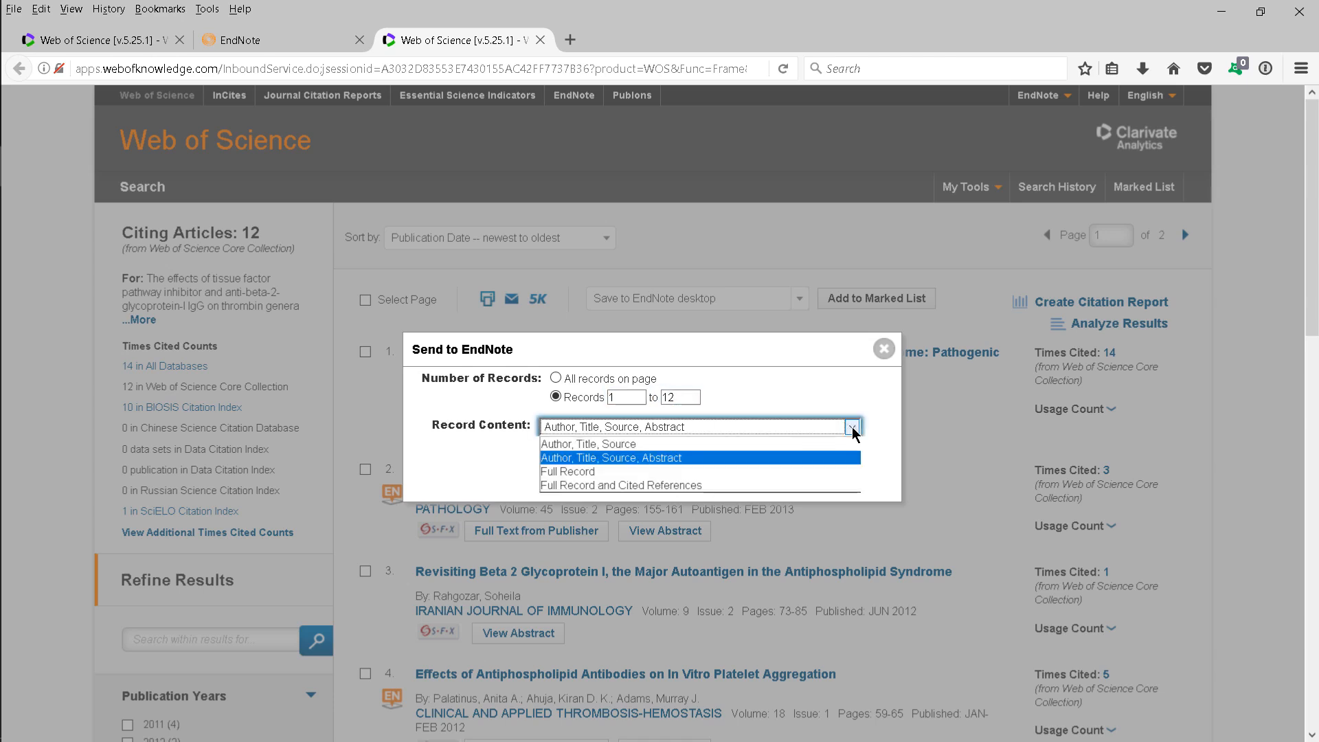
pyautogui.click(603, 472)
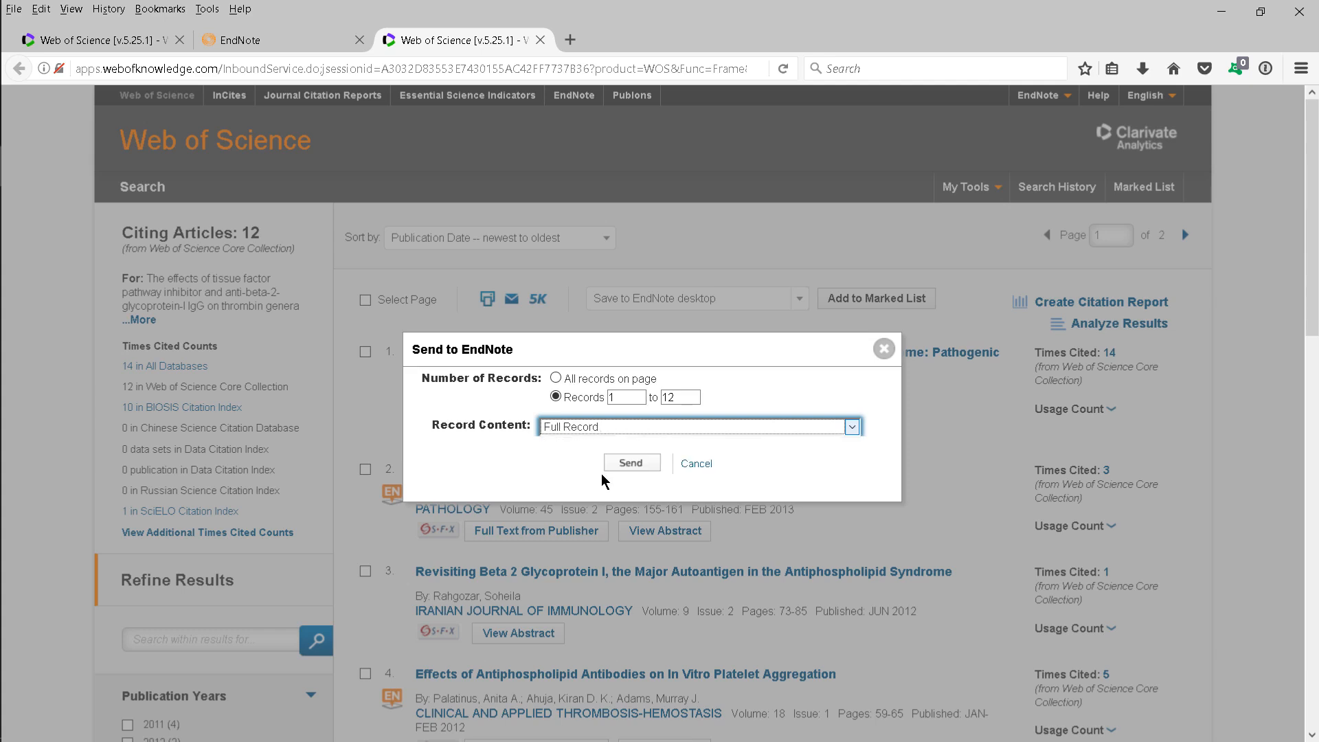
pyautogui.click(631, 464)
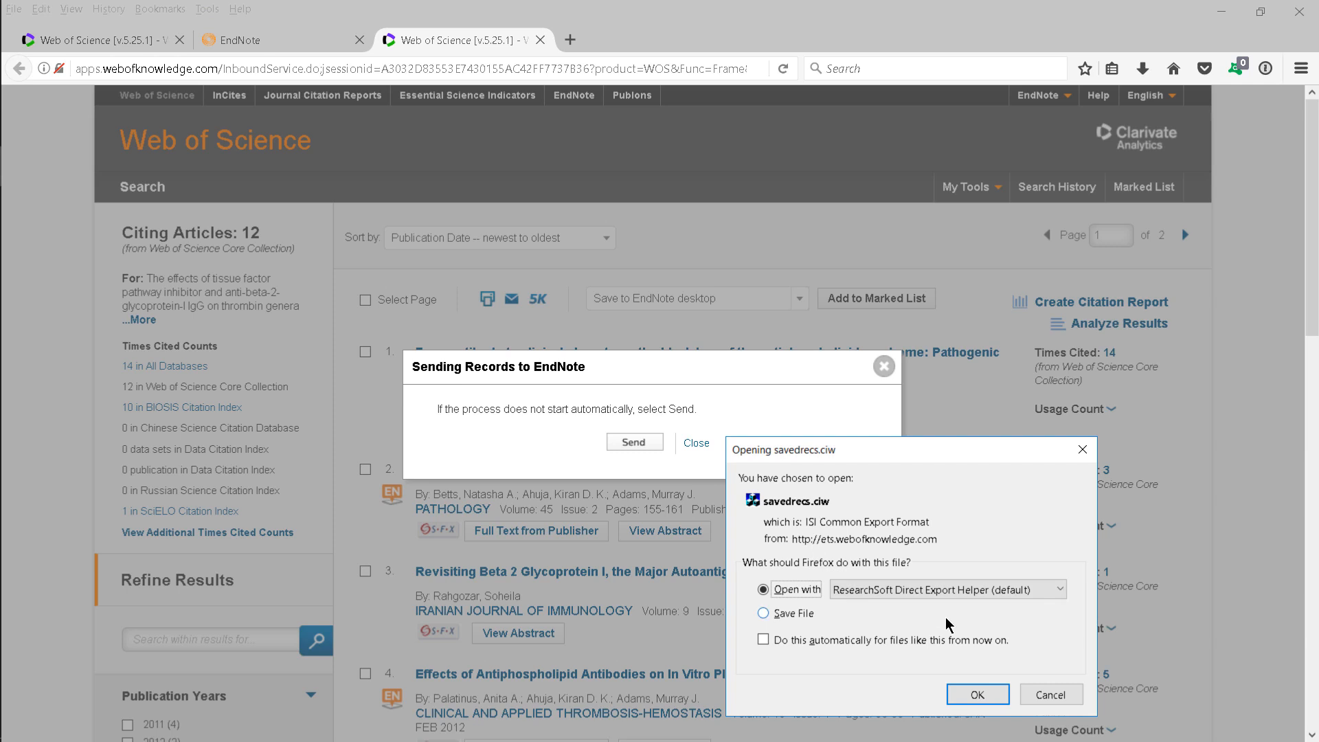
pyautogui.click(979, 697)
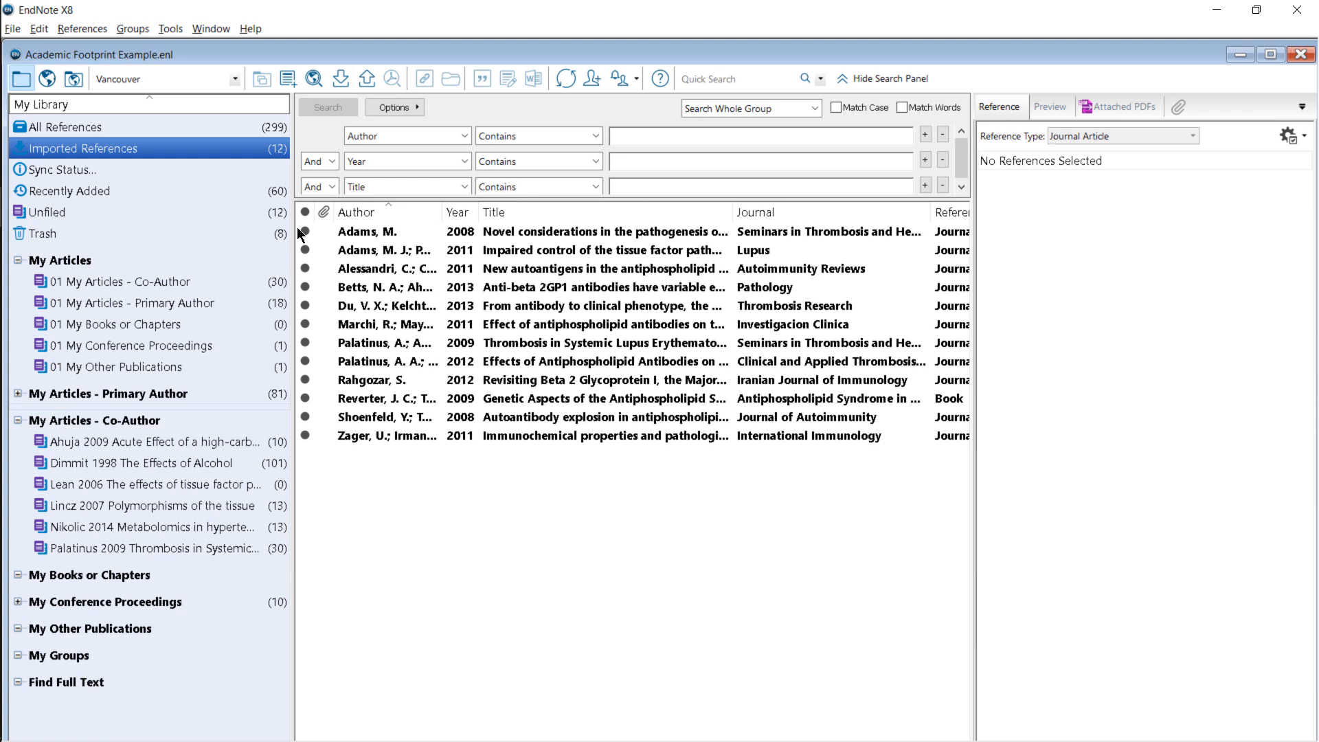
# In EndNote X8, find duplicates across All References and cancel the pair-by-pair comparison to work from the Duplicate References list
pyautogui.click(98, 130)
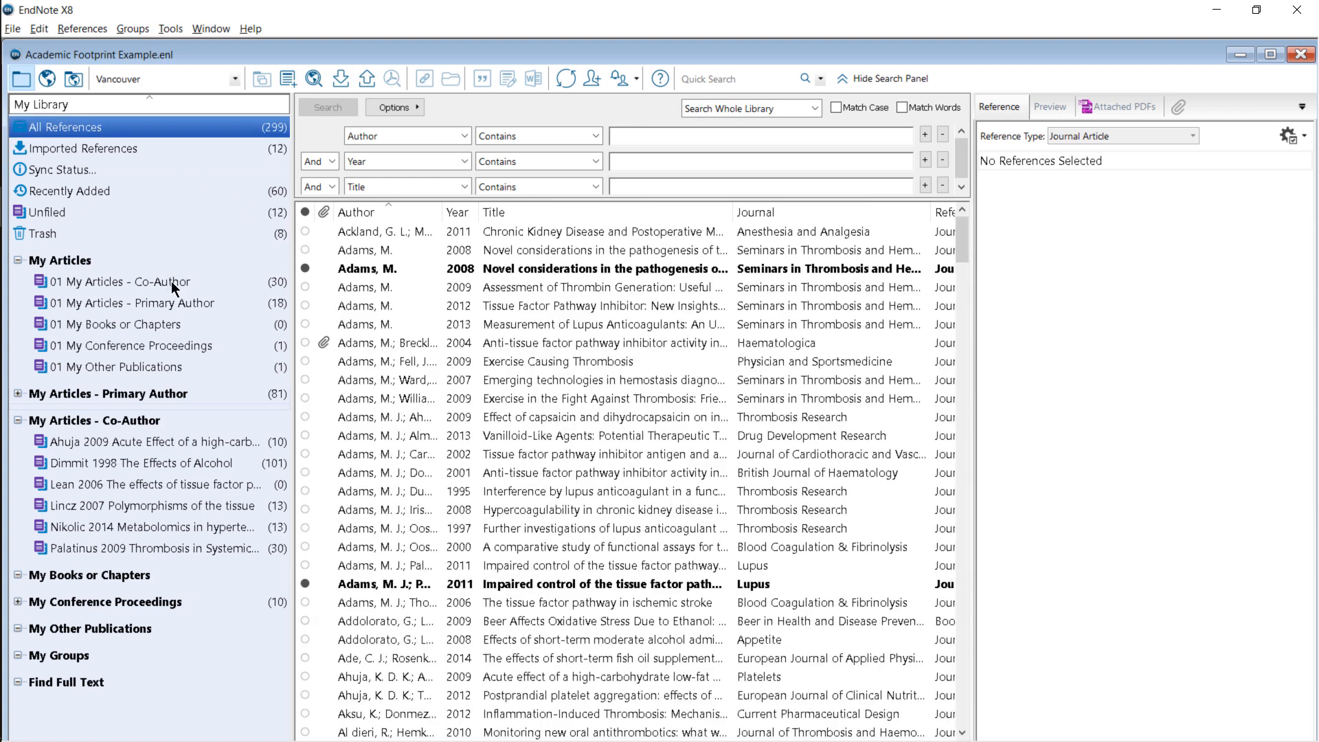
pyautogui.click(380, 326)
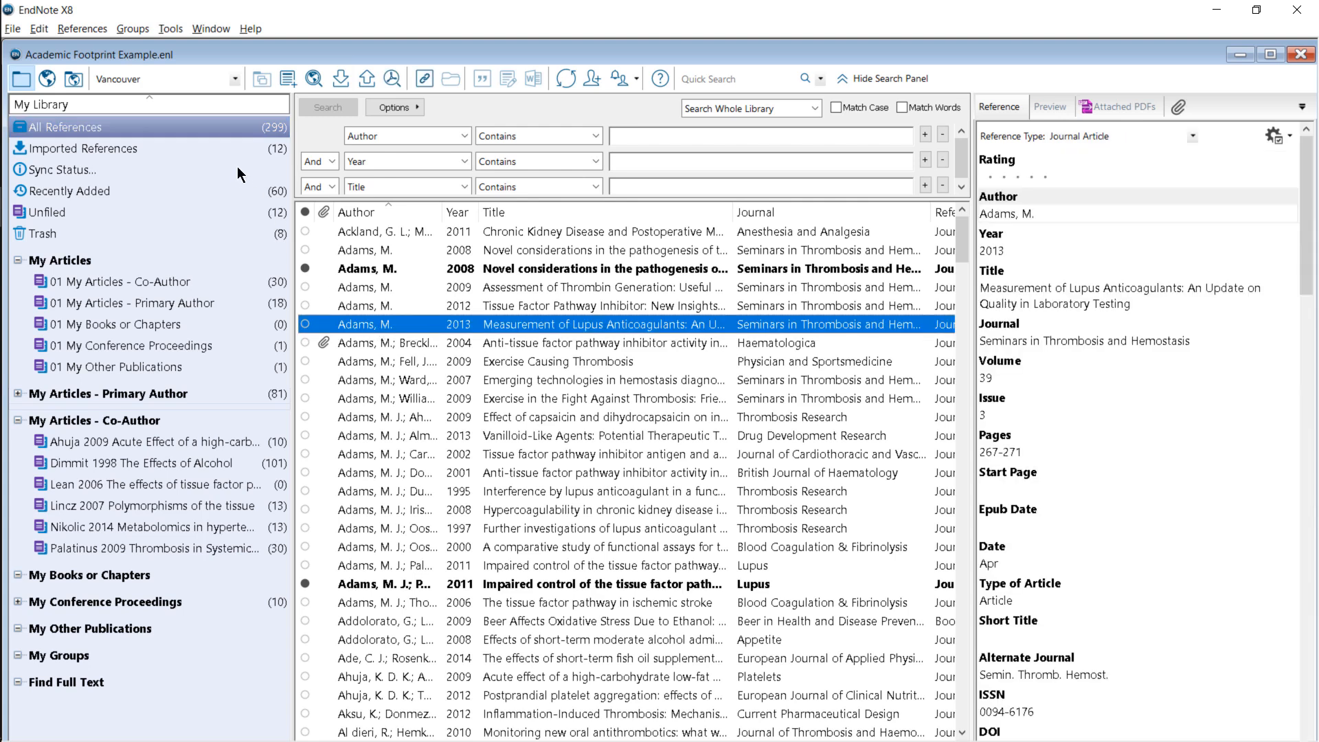
pyautogui.click(96, 32)
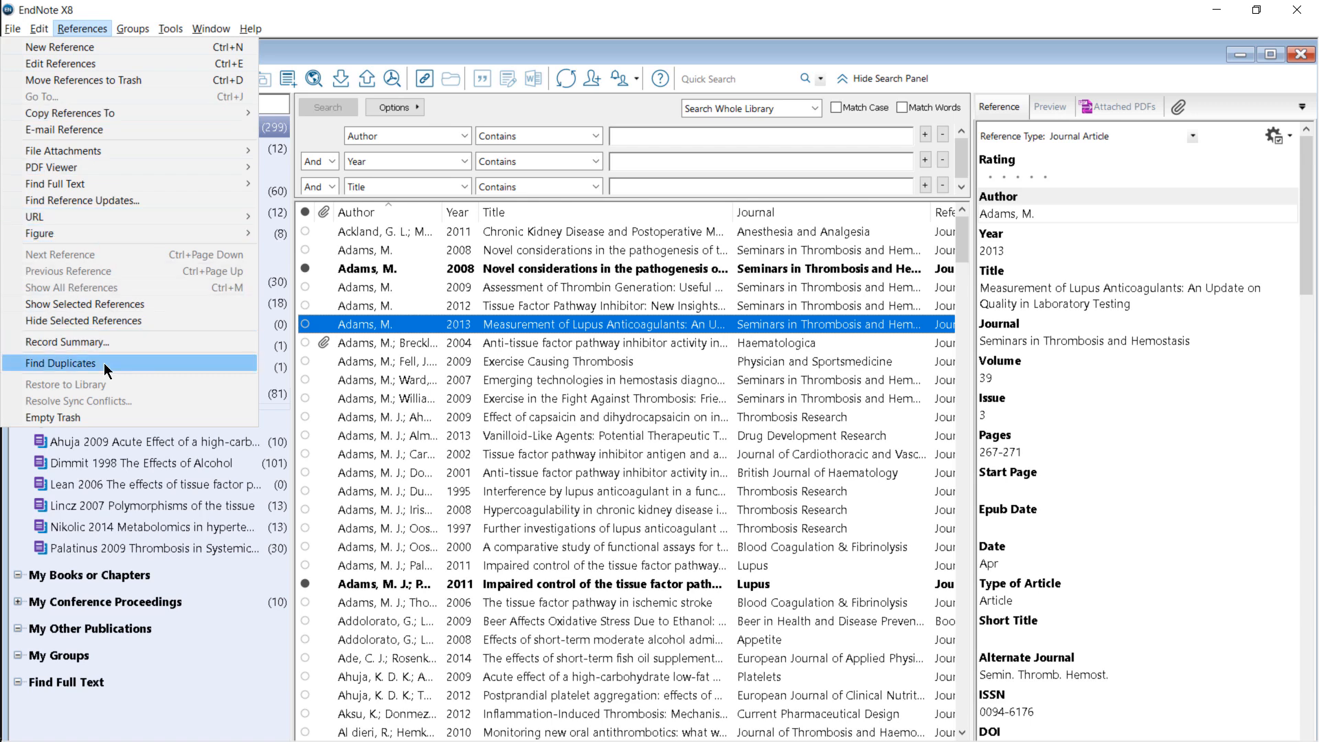
pyautogui.click(62, 363)
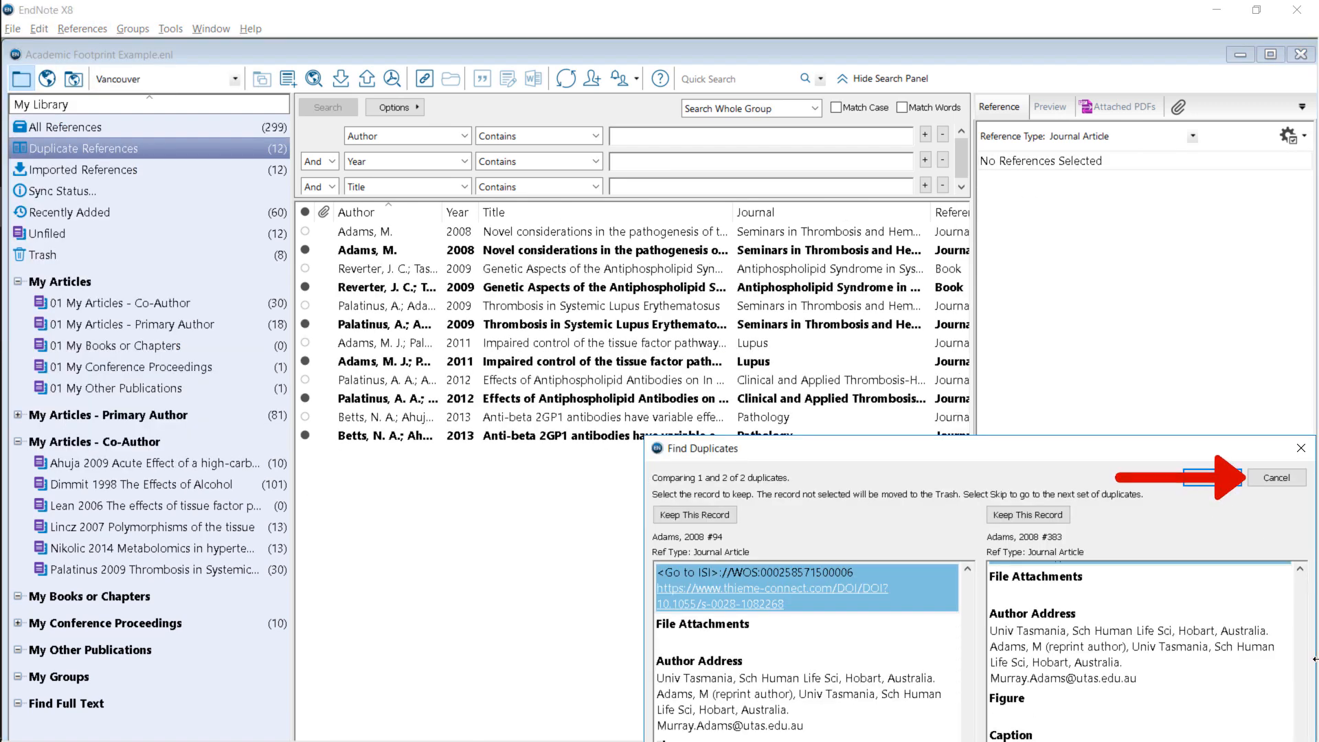
pyautogui.click(1293, 480)
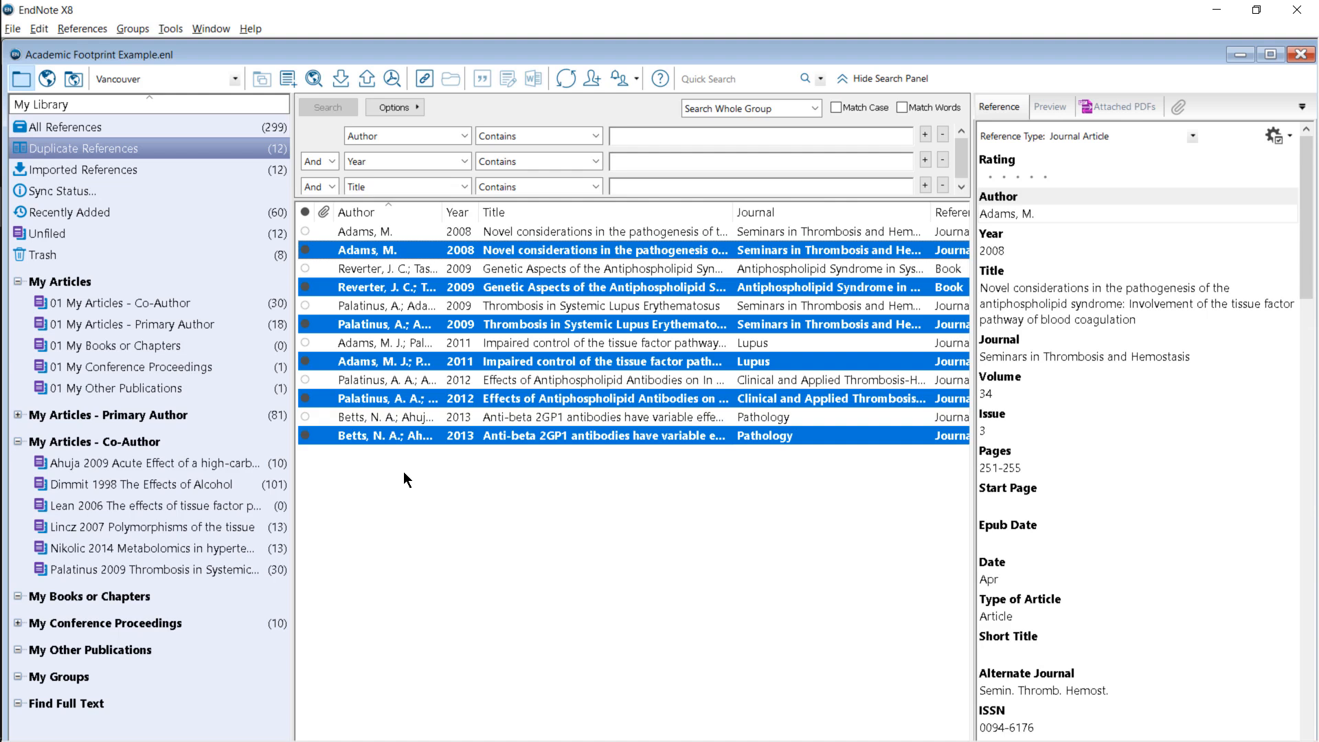
# Select the older, already read copy of each of the six duplicate pairs and add them to the 2006 tissue factor group
pyautogui.click(374, 418)
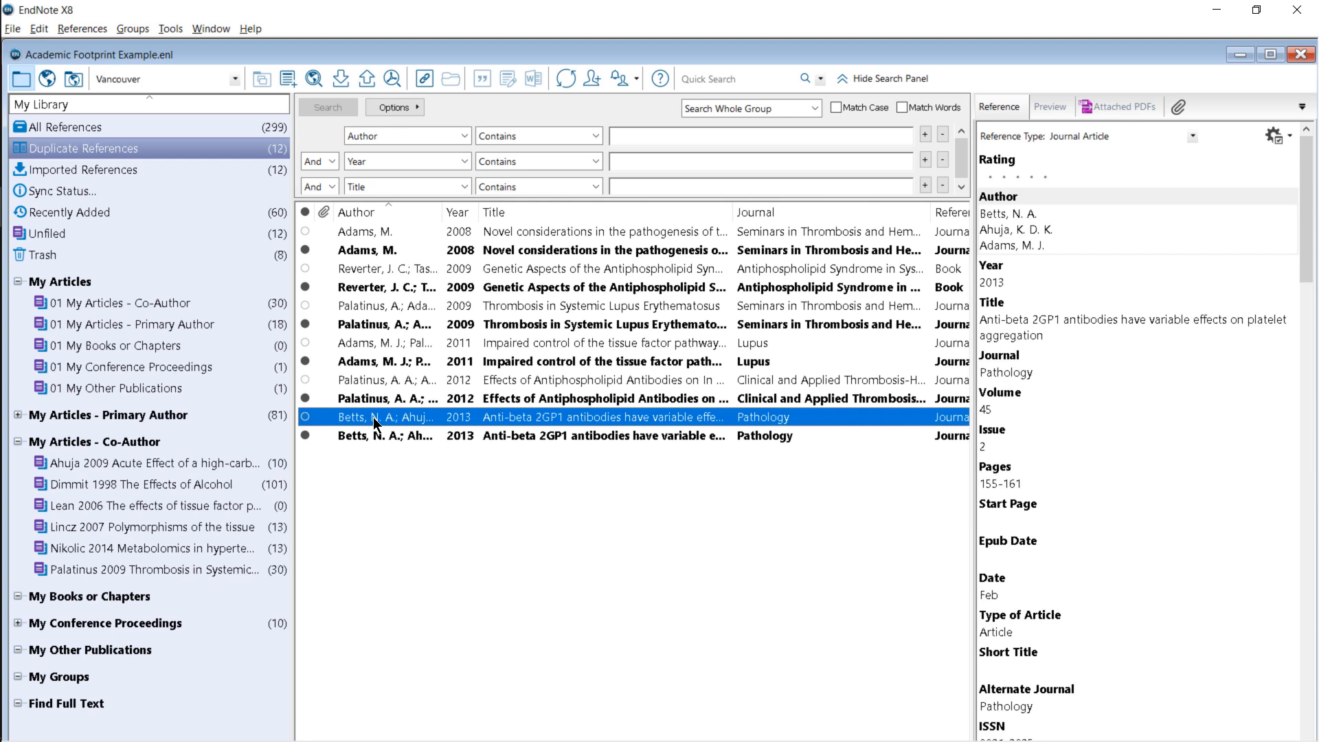
pyautogui.keyDown('ctrl'); pyautogui.click(376, 384); pyautogui.keyUp('ctrl')
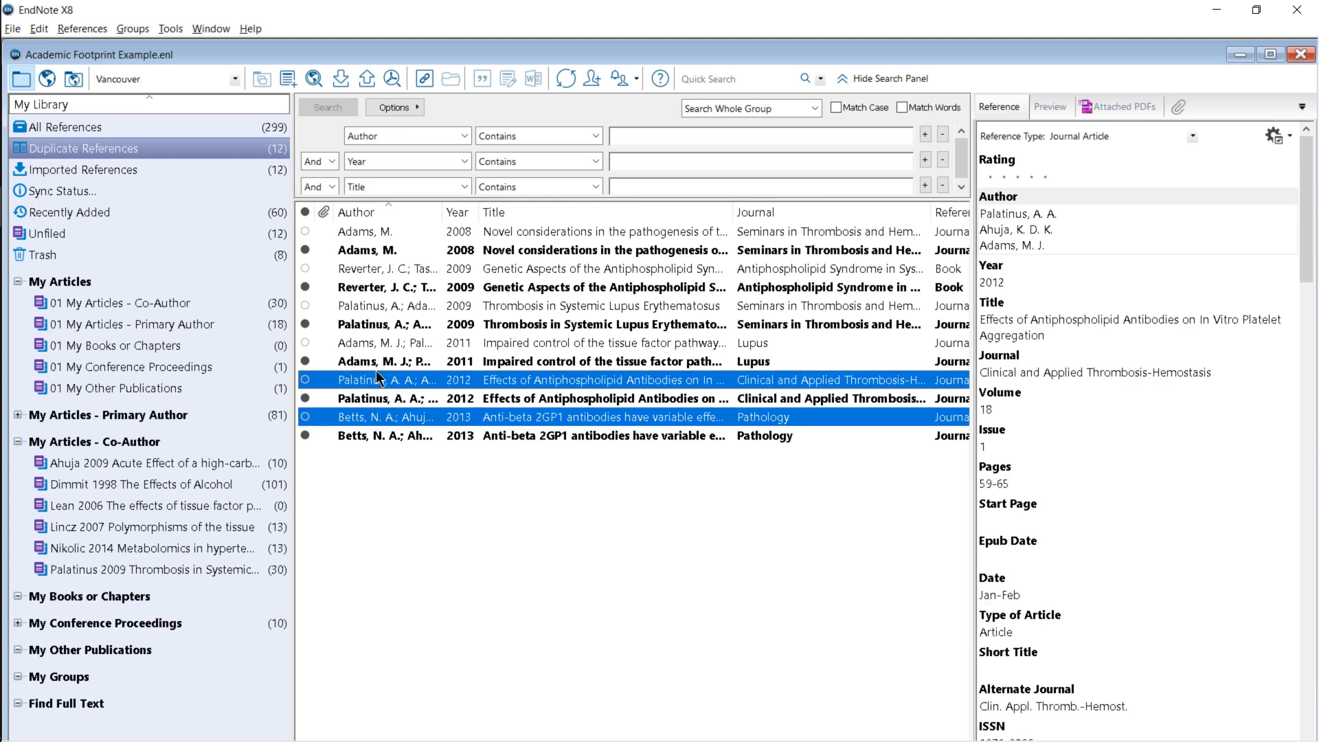
pyautogui.keyDown('ctrl'); pyautogui.click(378, 347); pyautogui.keyUp('ctrl')
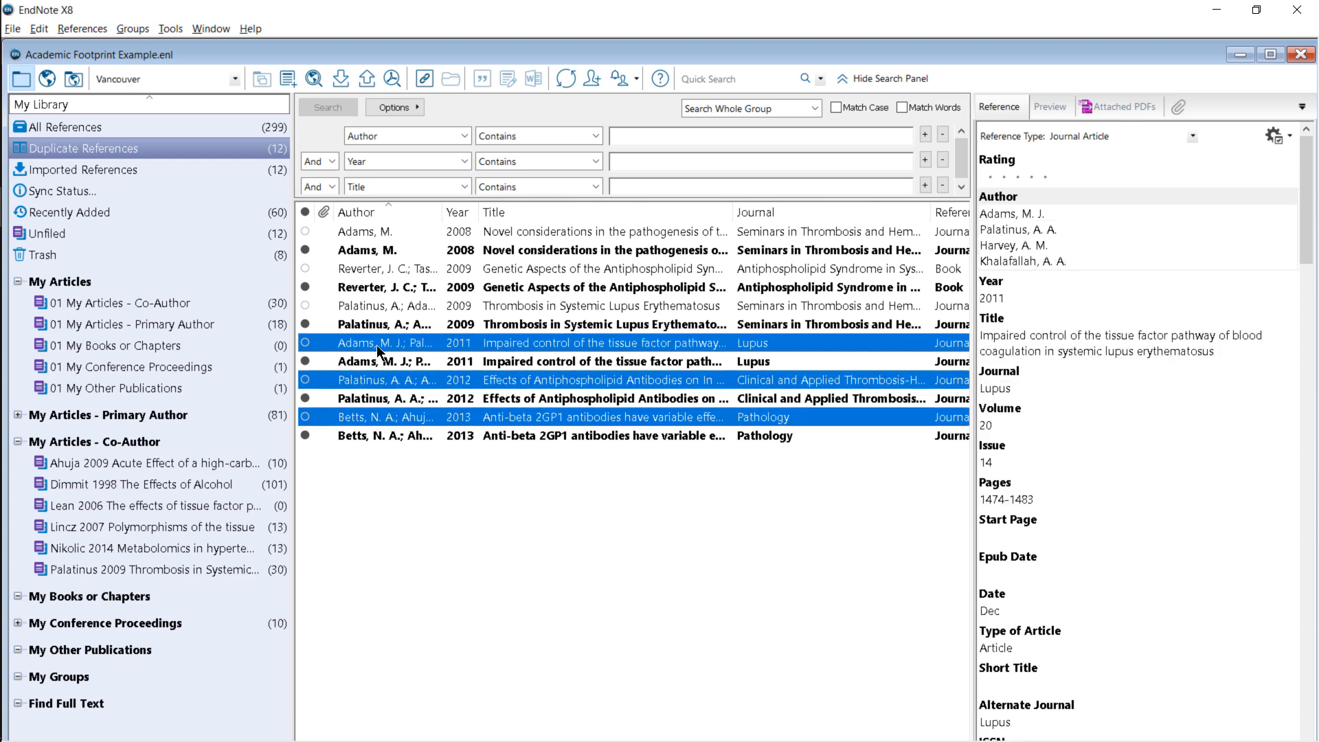
pyautogui.keyDown('ctrl'); pyautogui.click(379, 308); pyautogui.keyUp('ctrl')
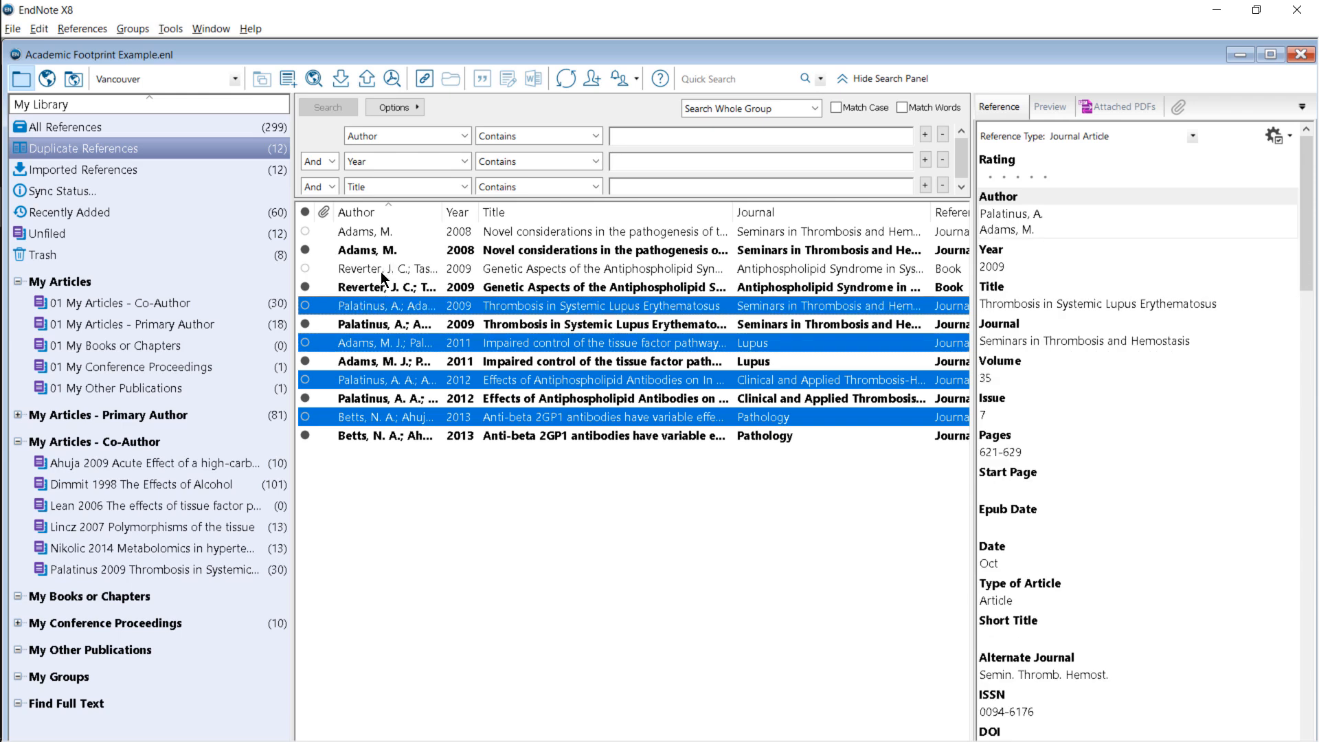
pyautogui.keyDown('ctrl'); pyautogui.click(381, 272); pyautogui.keyUp('ctrl')
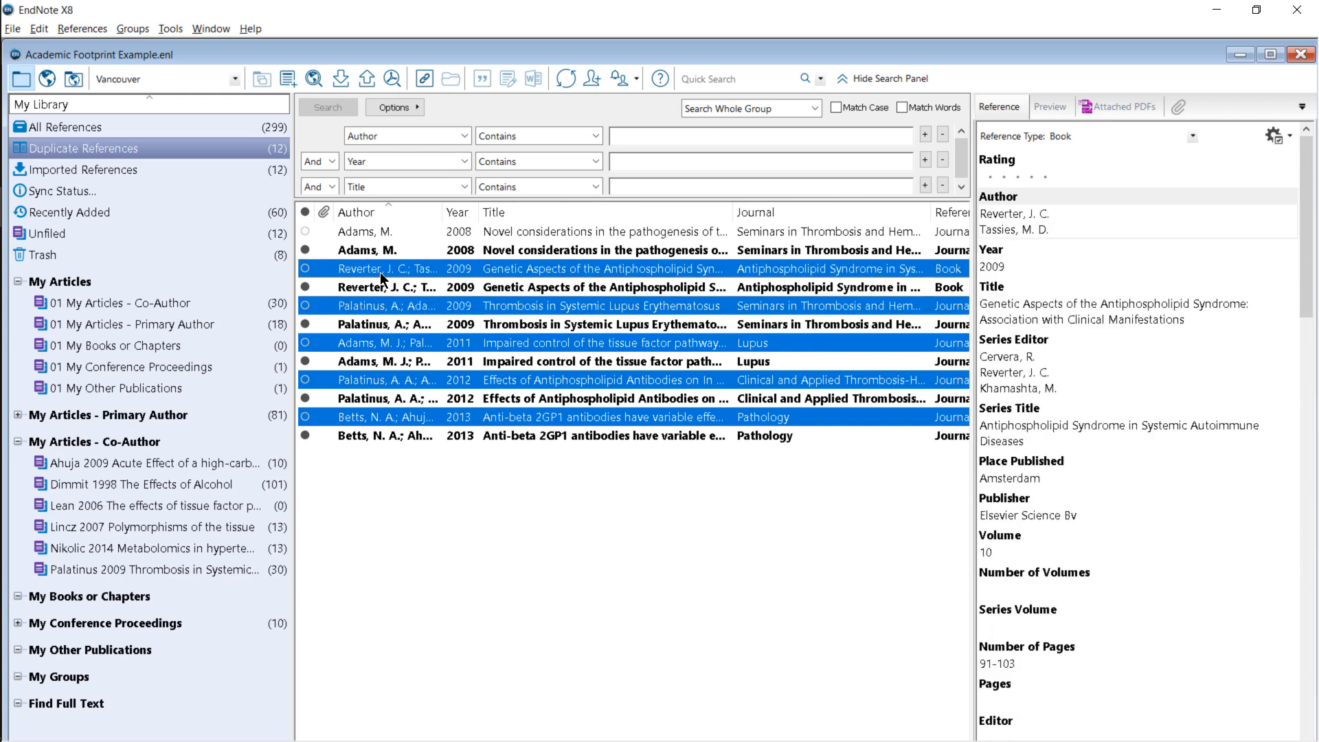
pyautogui.keyDown('ctrl'); pyautogui.click(394, 233); pyautogui.keyUp('ctrl')
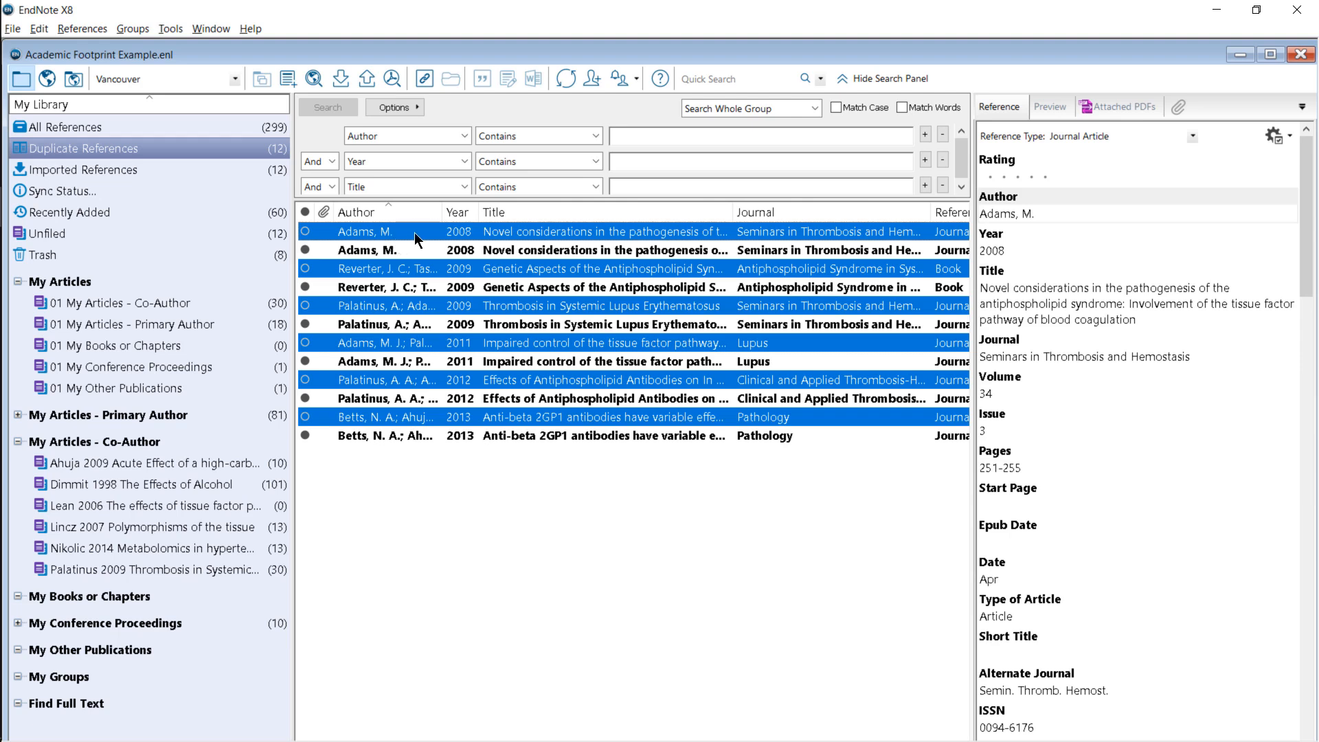
pyautogui.moveTo(394, 228); pyautogui.dragTo(190, 507)
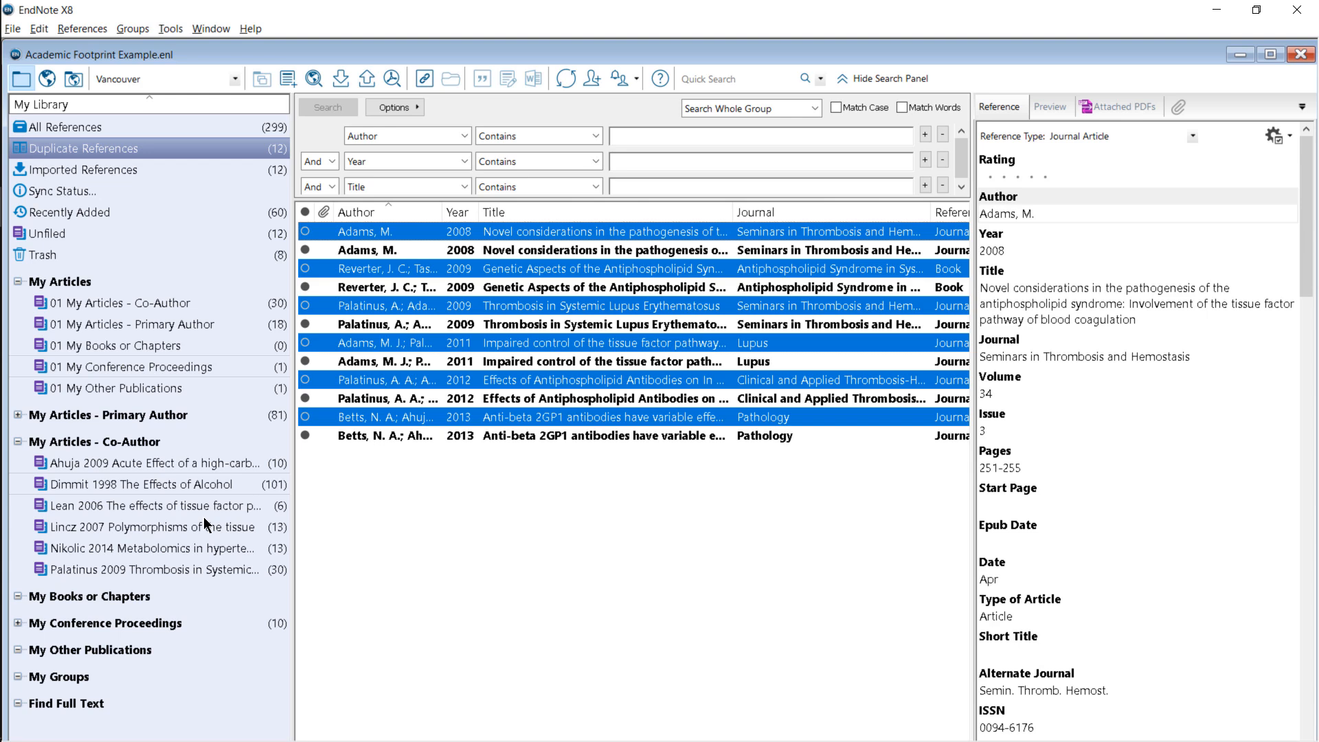
# Select the six newly imported, unread copies in Duplicate References and clear them from the library
pyautogui.click(451, 437)
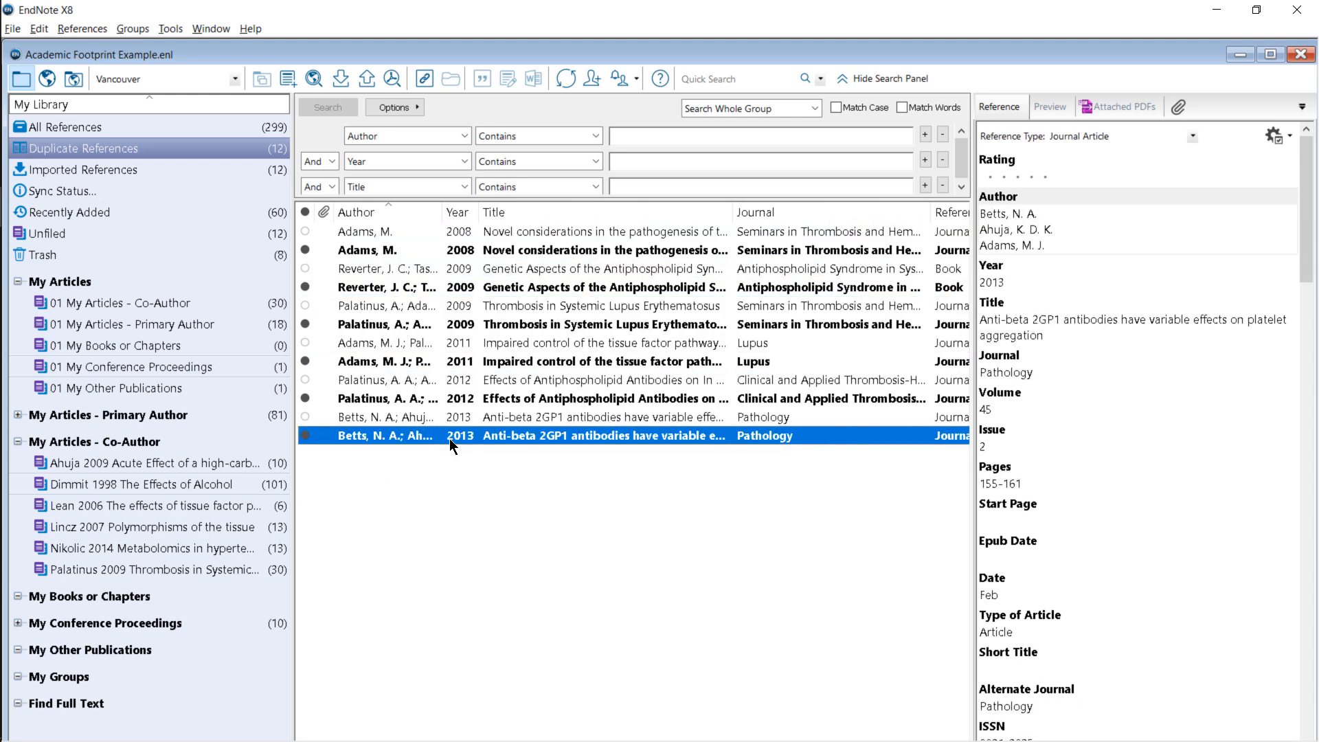
pyautogui.keyDown('ctrl'); pyautogui.click(396, 400); pyautogui.keyUp('ctrl')
pyautogui.keyDown('ctrl'); pyautogui.click(387, 362); pyautogui.keyUp('ctrl')
pyautogui.keyDown('ctrl'); pyautogui.click(385, 325); pyautogui.keyUp('ctrl')
pyautogui.keyDown('ctrl'); pyautogui.click(383, 287); pyautogui.keyUp('ctrl')
pyautogui.keyDown('ctrl'); pyautogui.click(381, 251); pyautogui.keyUp('ctrl')
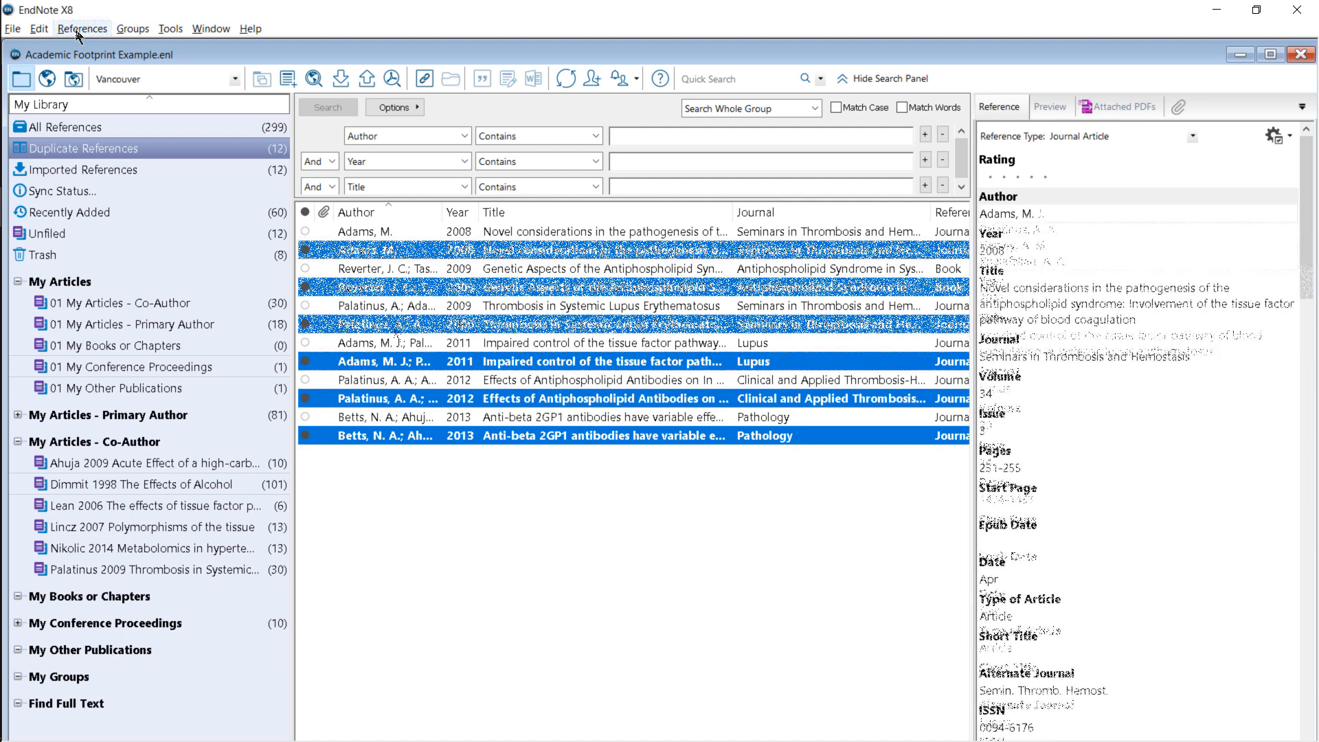
pyautogui.click(39, 28)
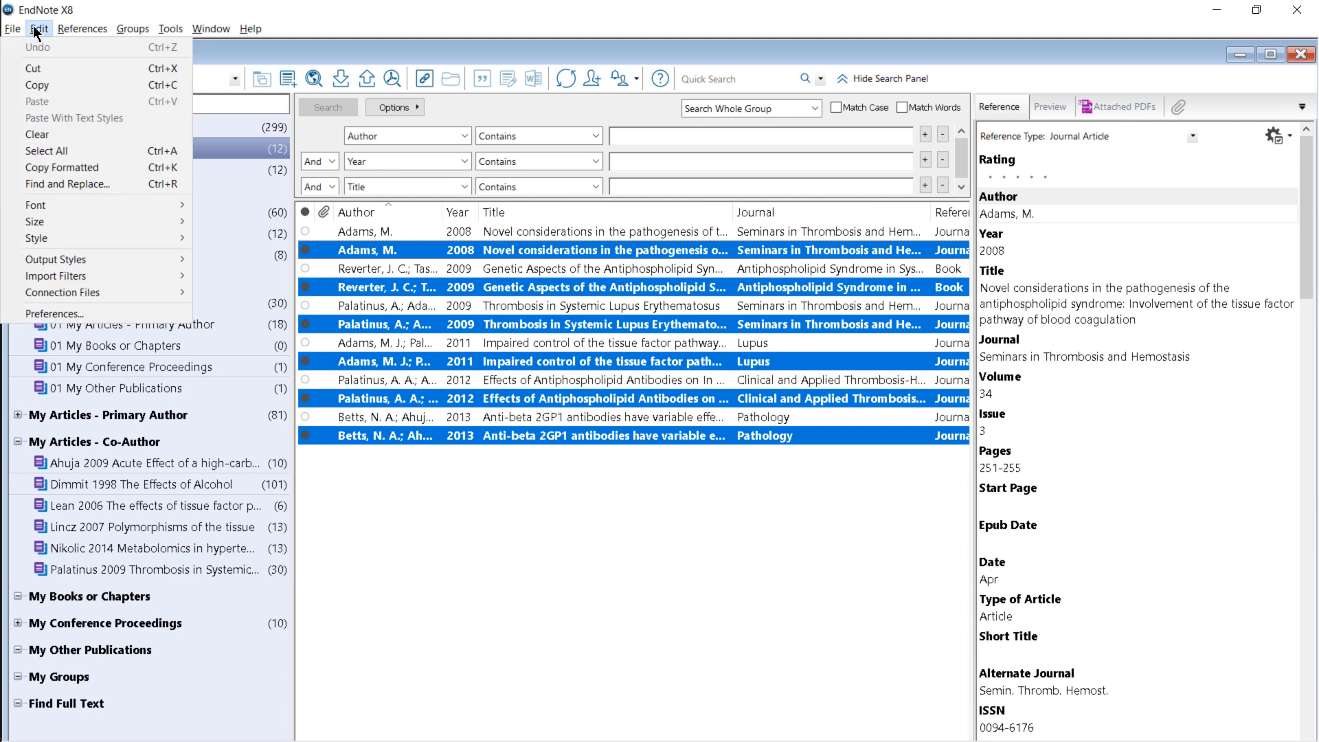
pyautogui.click(55, 133)
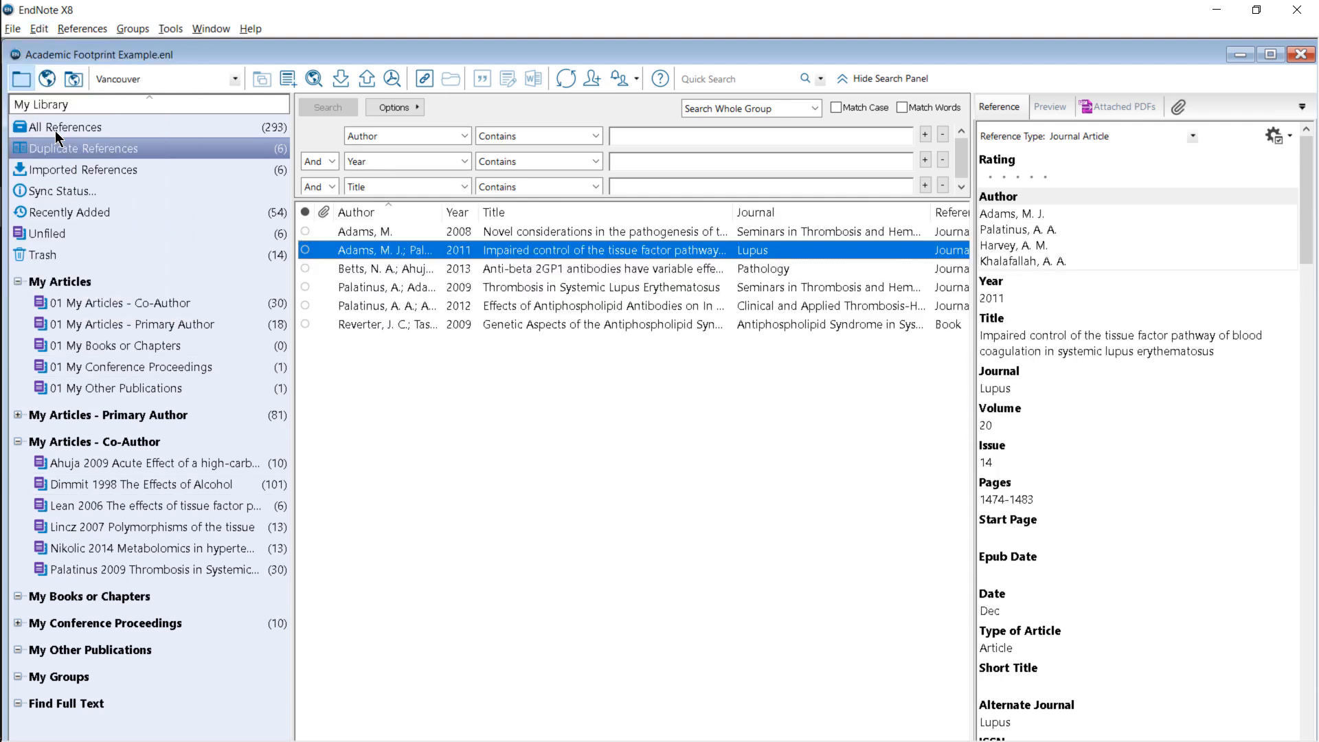
# Add all the remaining Imported References to the 2006 tissue factor group and open that group
pyautogui.click(196, 180)
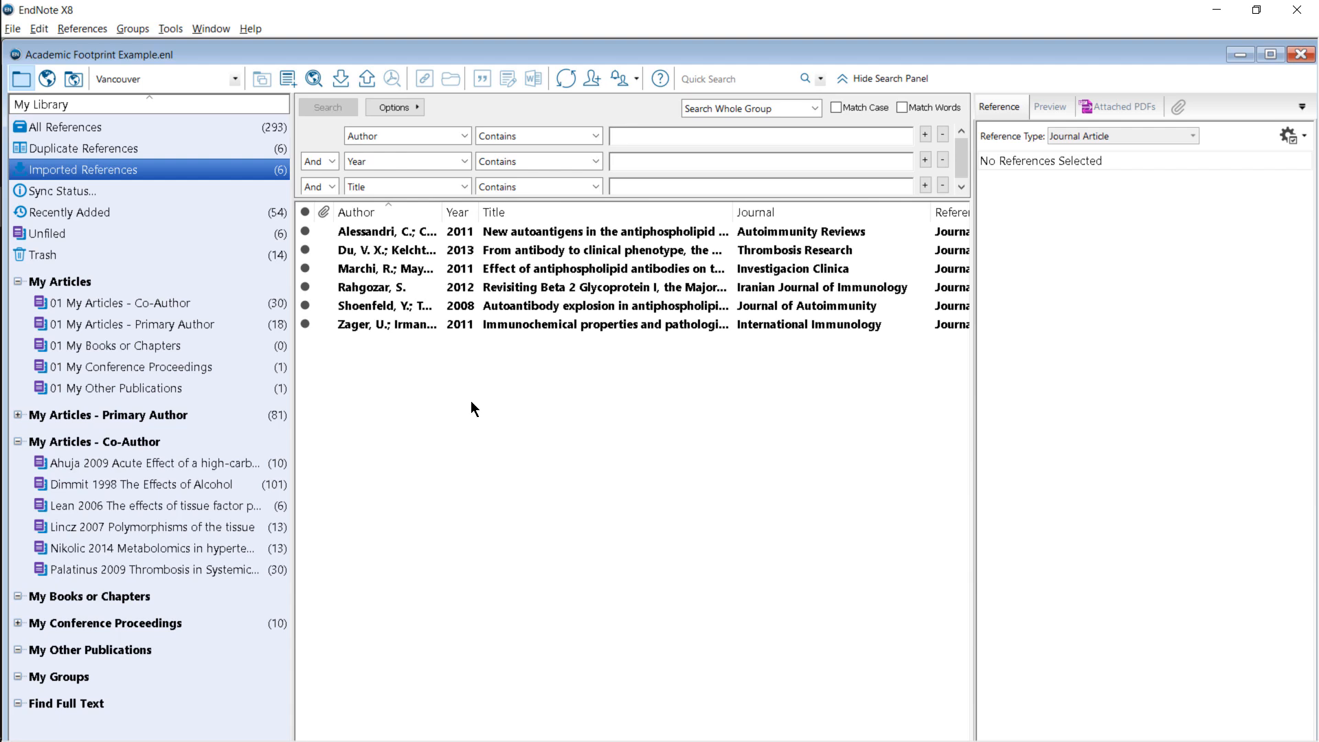
pyautogui.click(537, 286)
pyautogui.hotkey('ctrl', 'a')
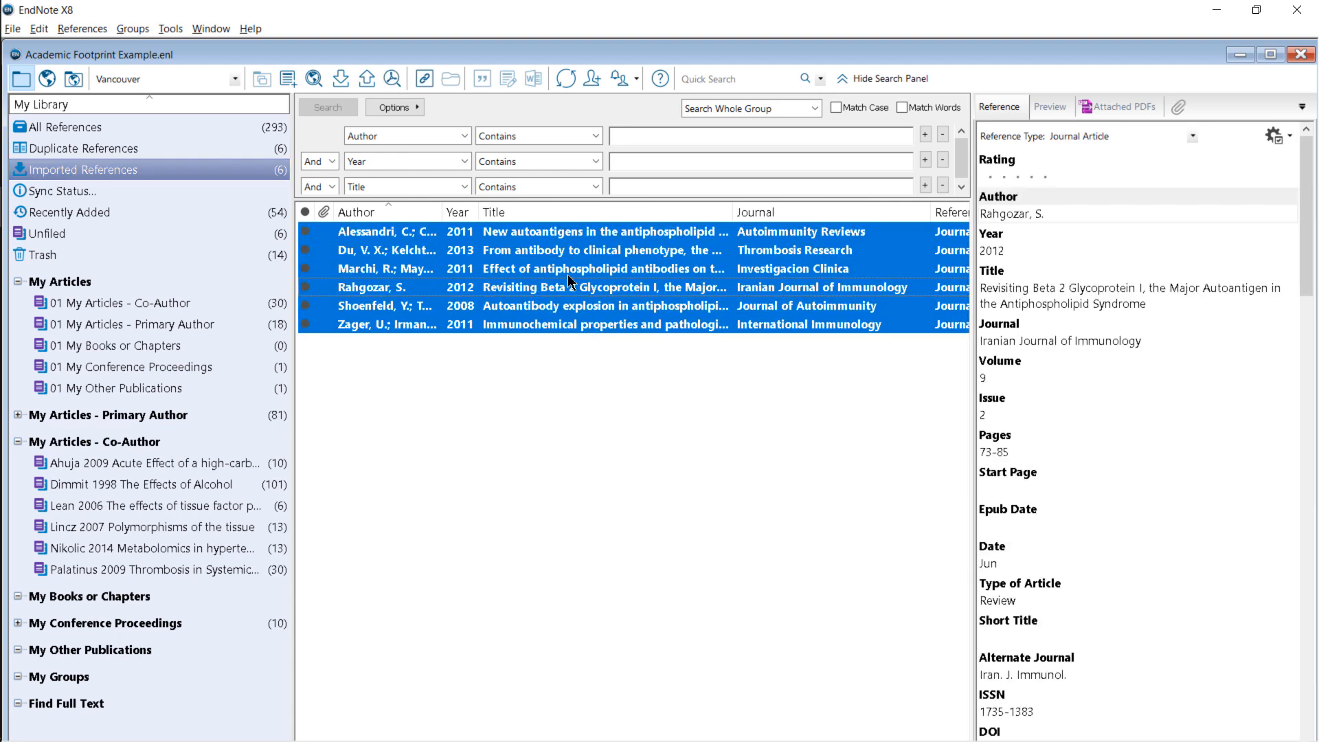
pyautogui.moveTo(569, 275); pyautogui.dragTo(196, 506)
pyautogui.click(96, 507)
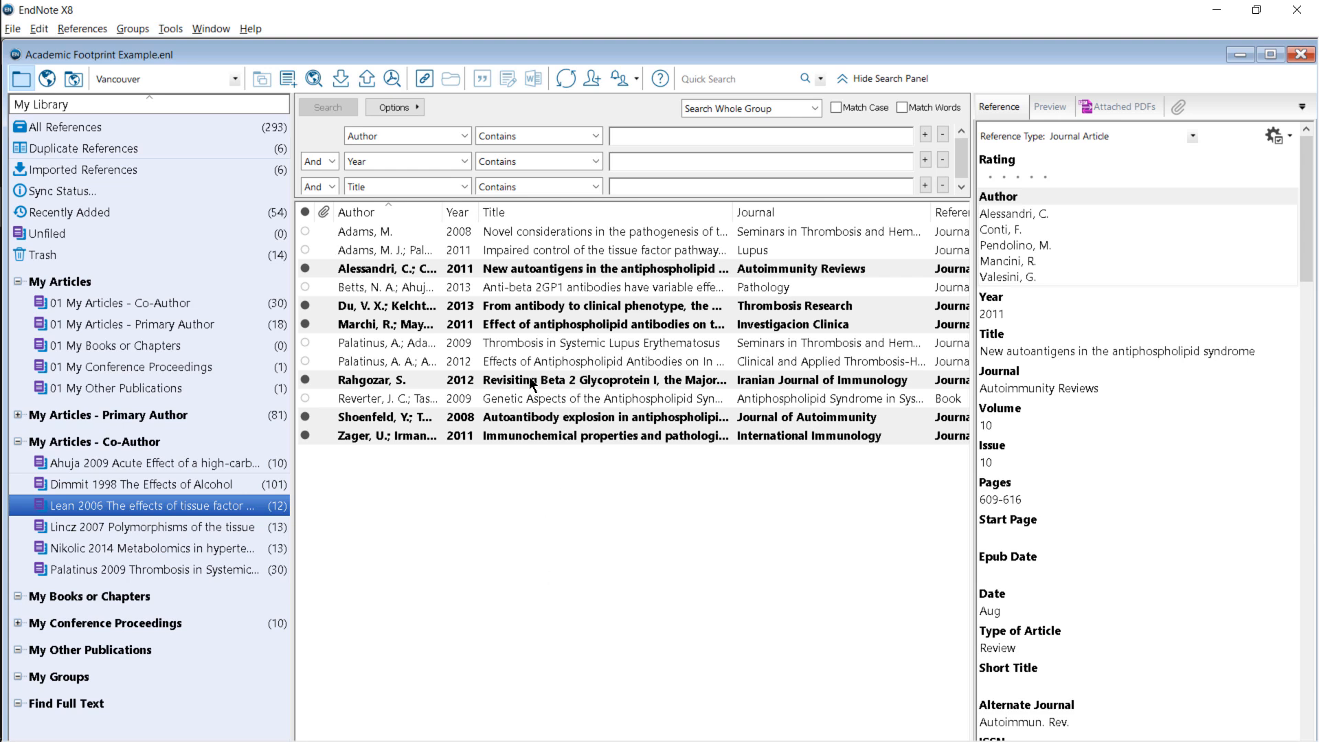
# Mark all references in the library as read and collapse the My Articles - Co-Author group set
pyautogui.click(207, 126)
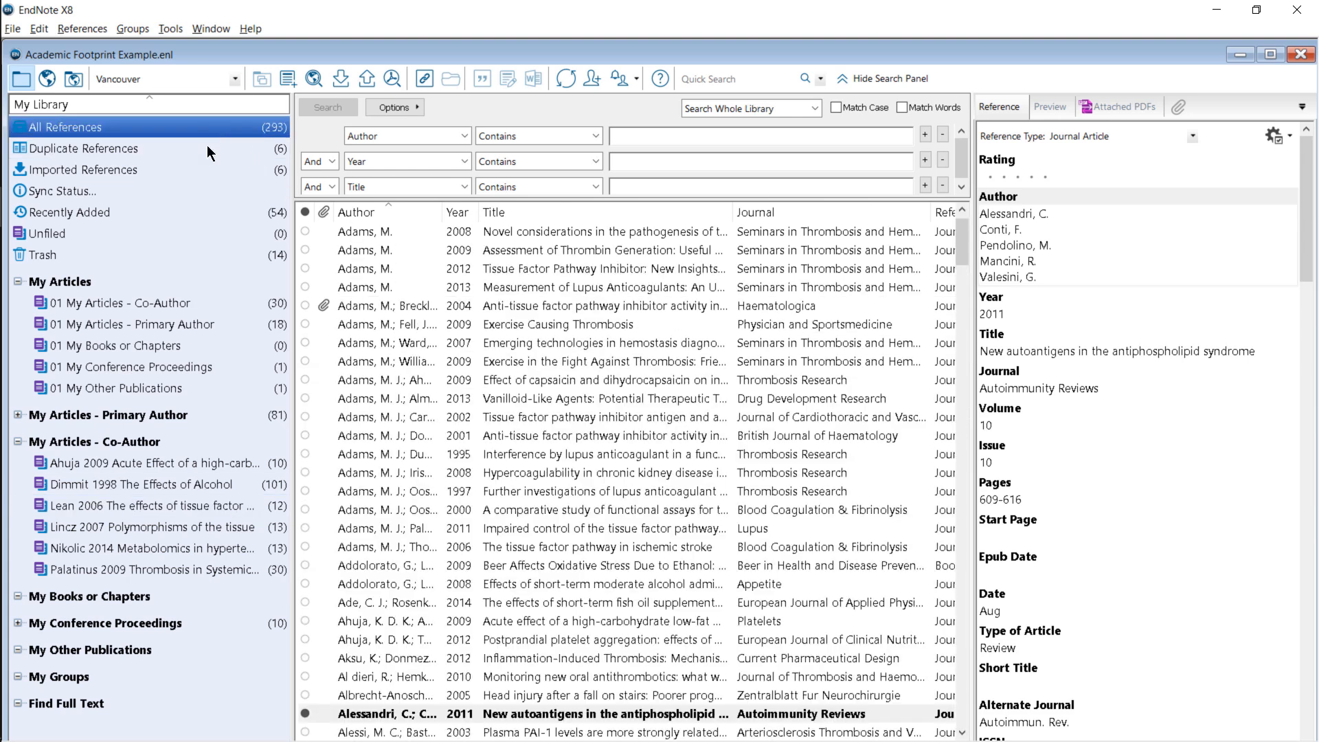
pyautogui.click(461, 362)
pyautogui.hotkey('ctrl', 'a')
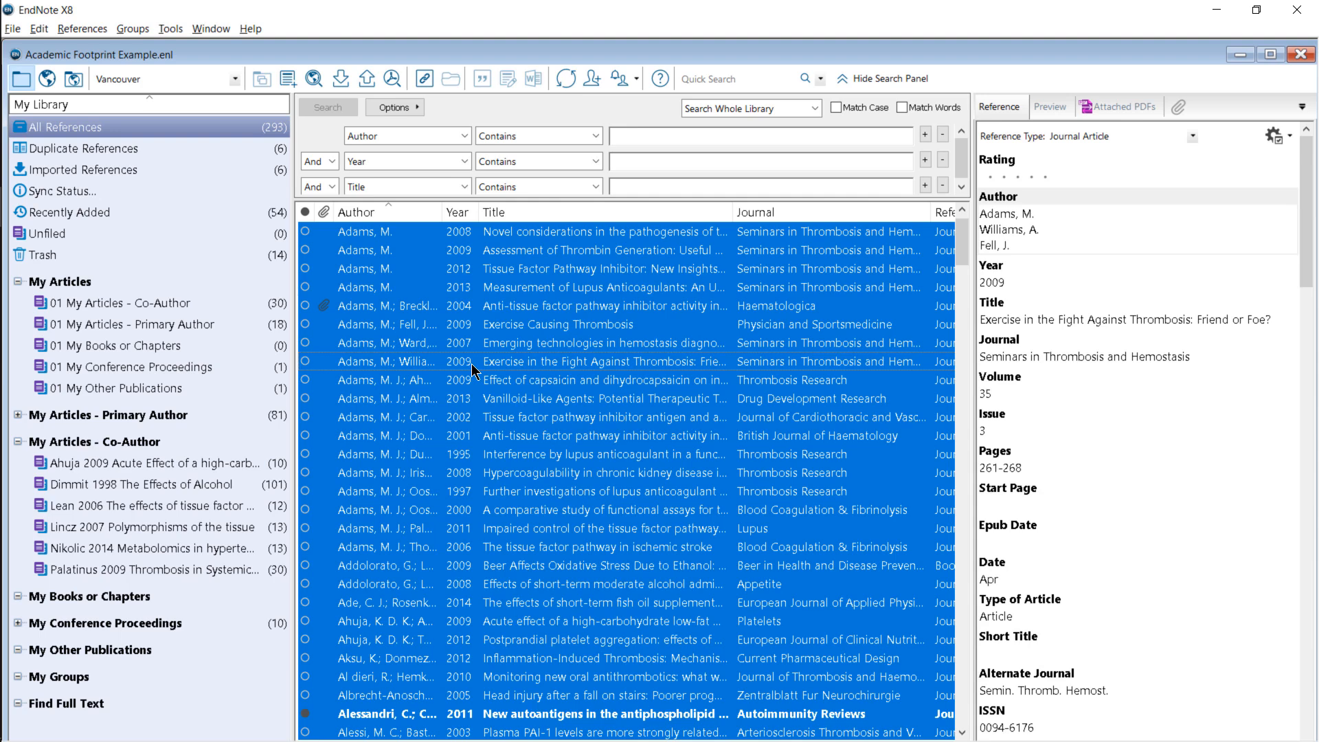
pyautogui.rightClick(470, 369)
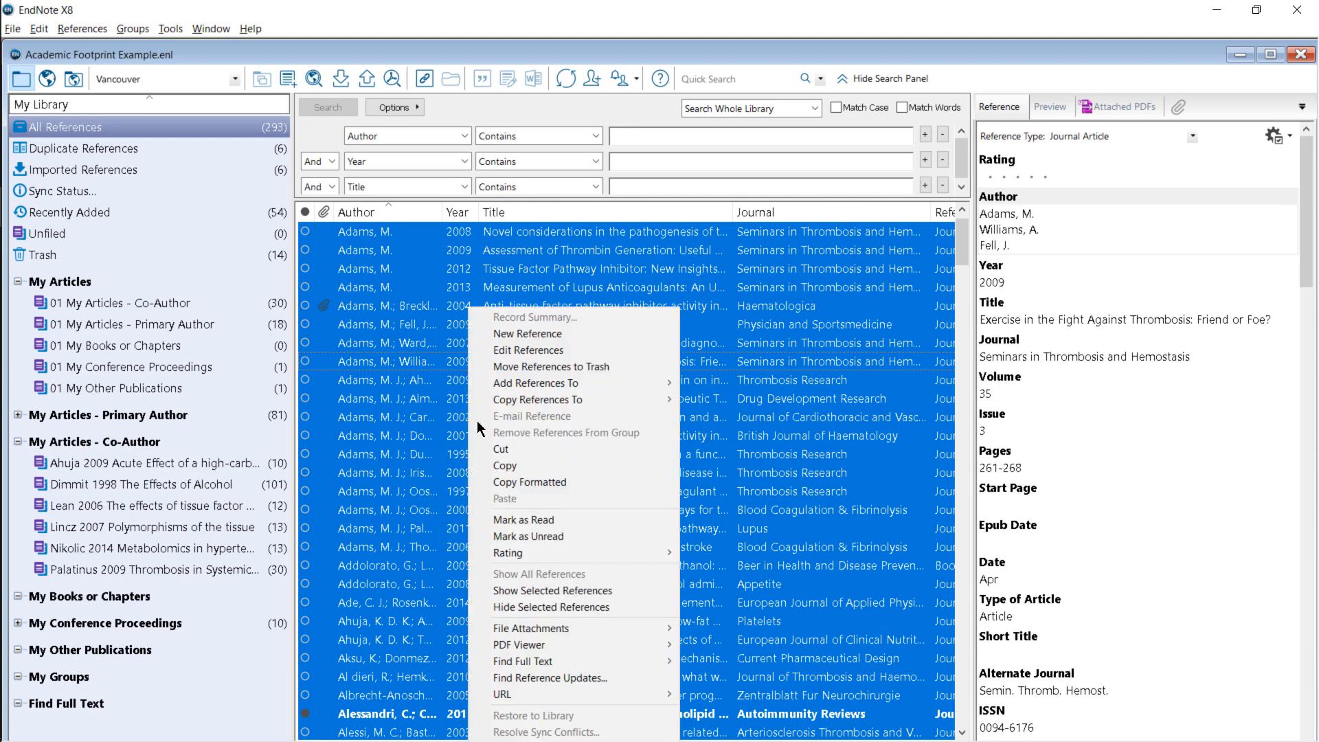
pyautogui.click(592, 521)
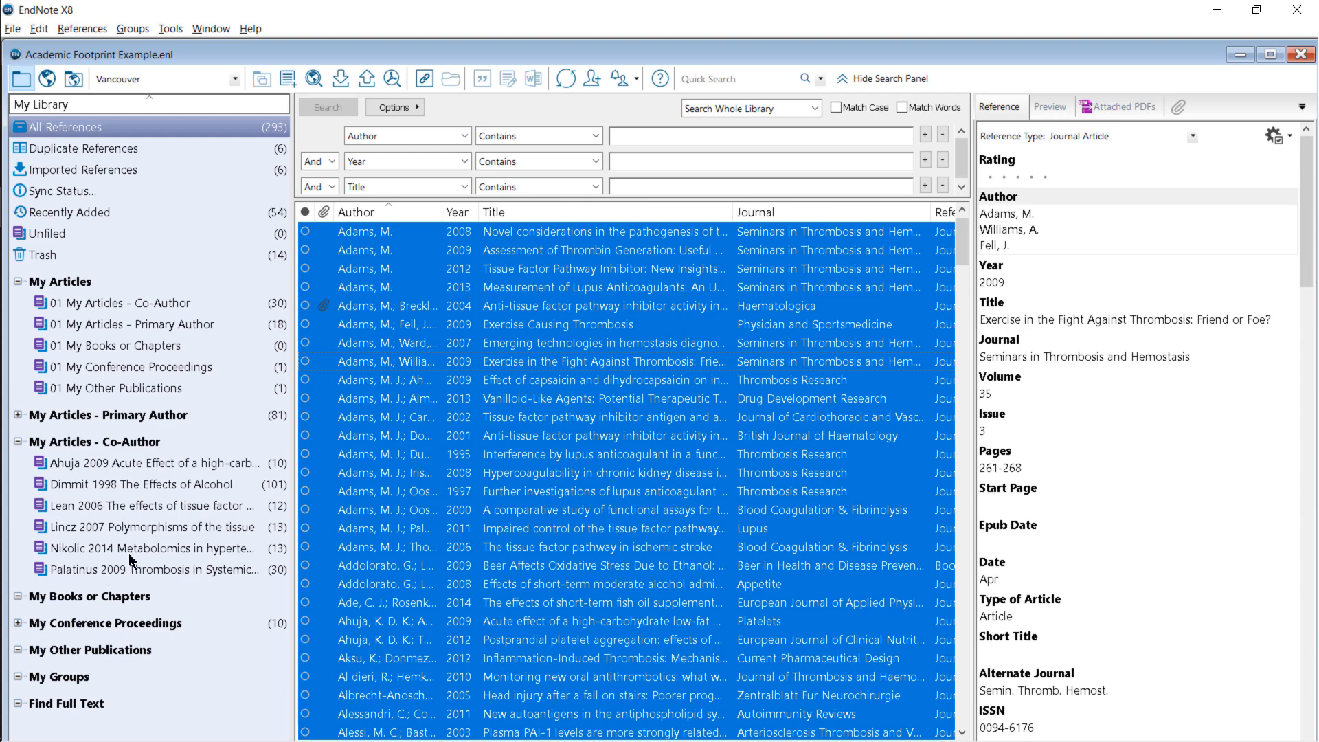
pyautogui.click(92, 507)
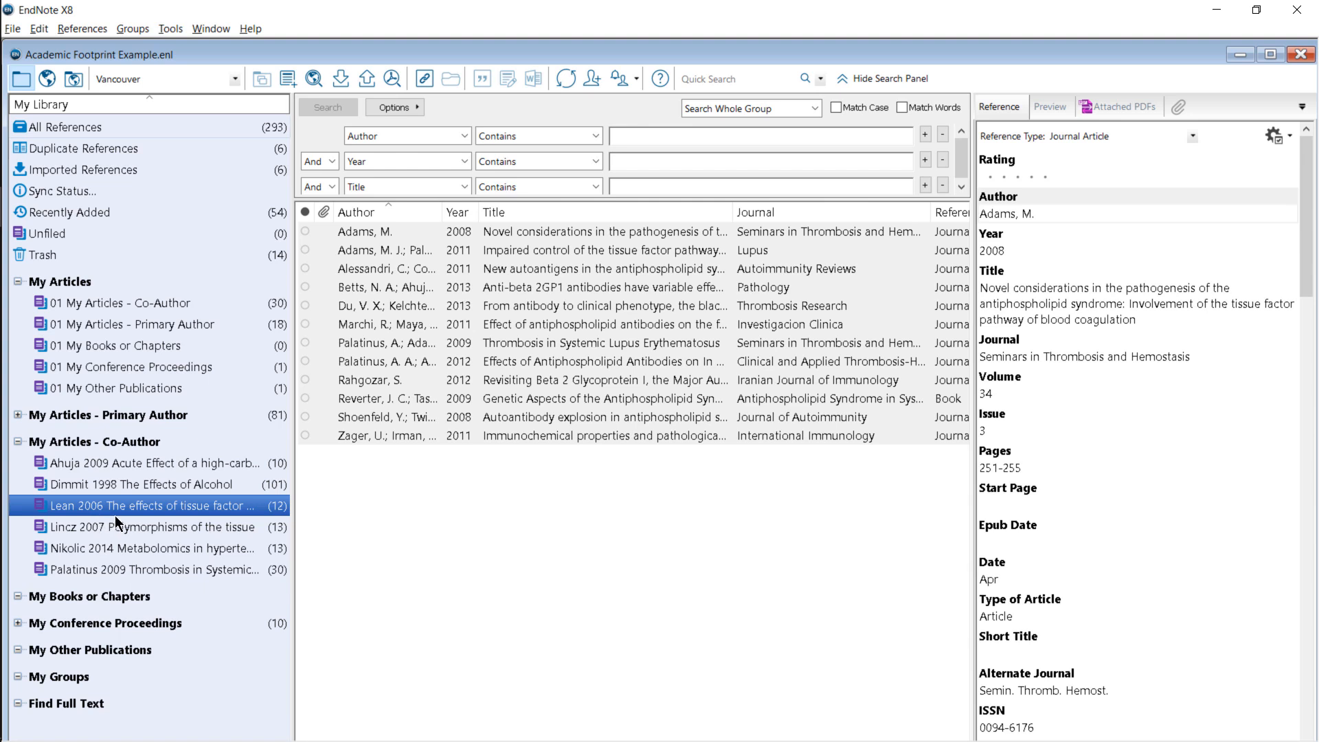
pyautogui.click(18, 442)
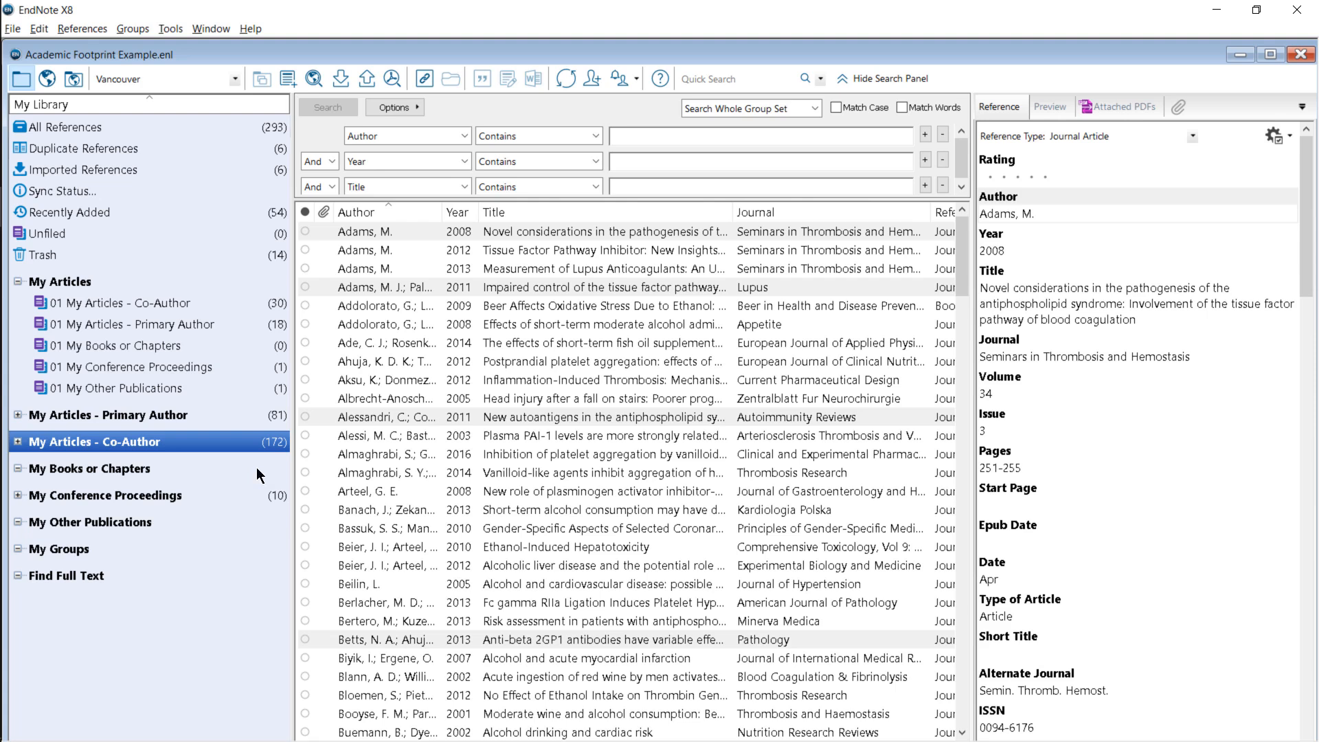